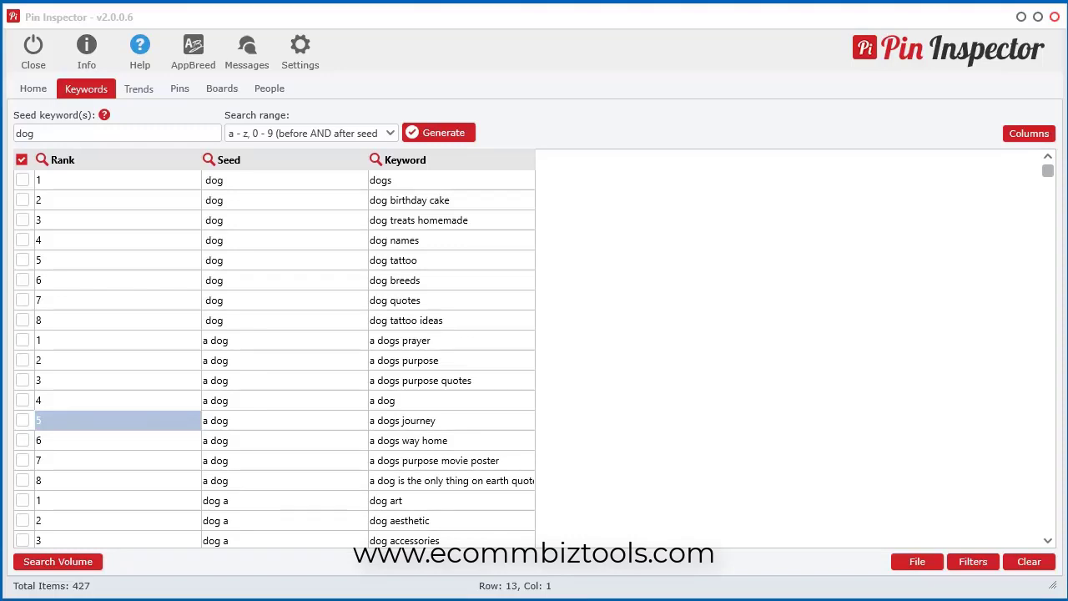
Open the keyword search data dialog for the dog keywords and move it clear of most of the keyword list
{"action": "left_click", "coordinate": [599, 359]}
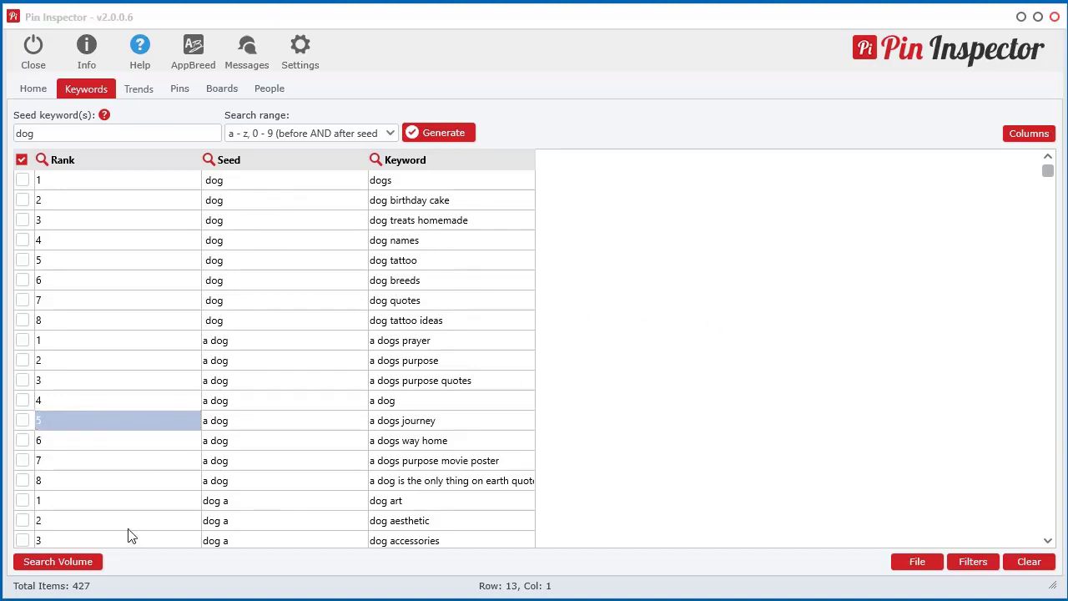
{"action": "left_click", "coordinate": [67, 565]}
{"action": "left_click", "coordinate": [745, 461]}
{"action": "right_click", "coordinate": [415, 228]}
{"action": "left_click", "coordinate": [475, 347]}
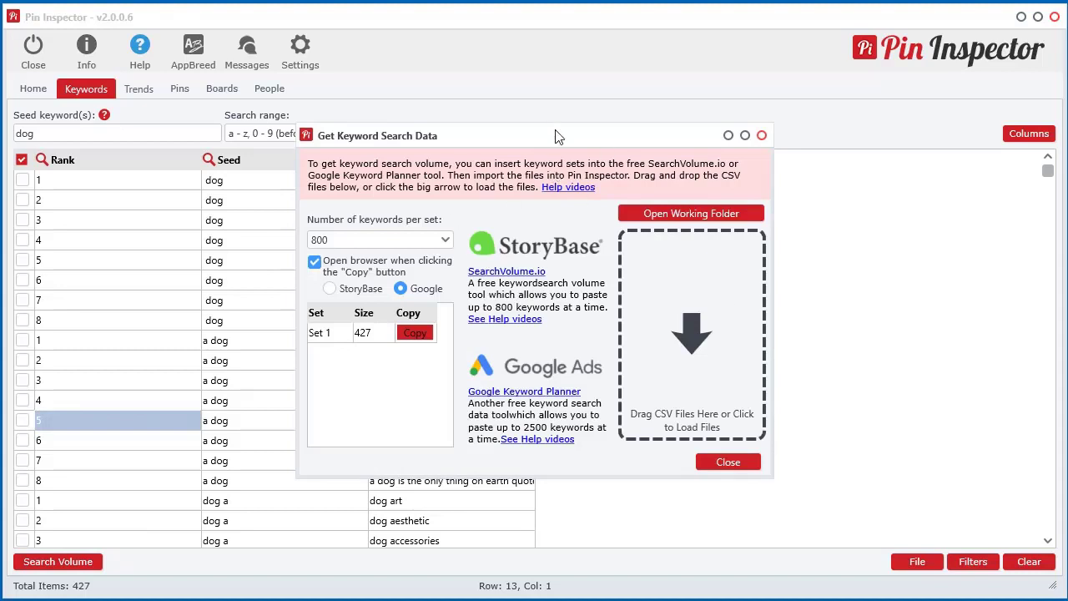
{"action": "left_click_drag", "start_coordinate": [558, 136], "coordinate": [531, 142]}
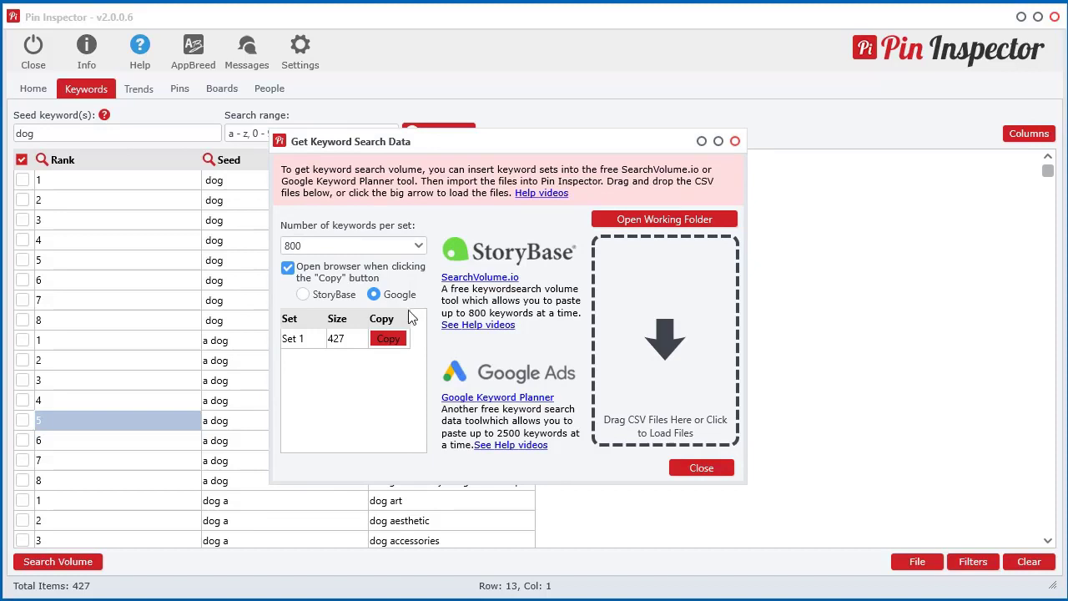
{"action": "left_click_drag", "start_coordinate": [494, 150], "coordinate": [808, 168]}
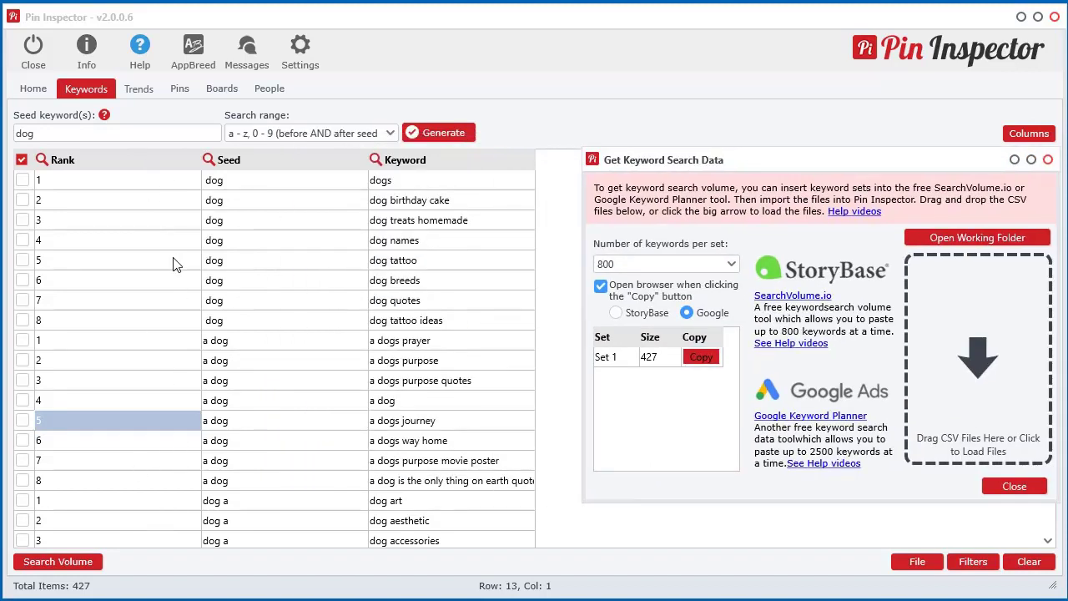
{"action": "left_click_drag", "start_coordinate": [786, 159], "coordinate": [686, 154]}
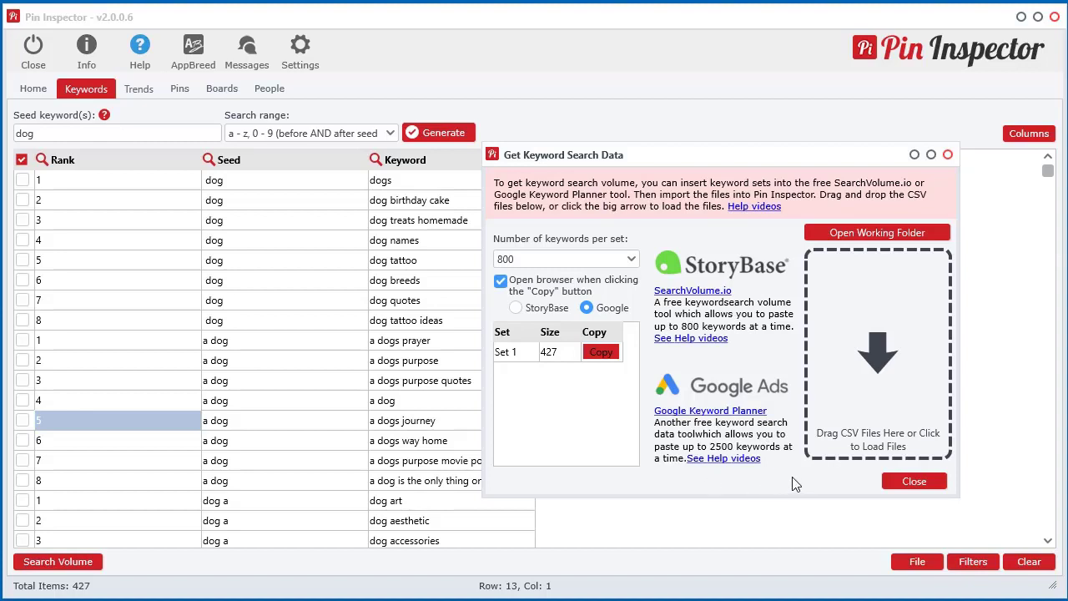
{"action": "left_click_drag", "start_coordinate": [721, 160], "coordinate": [623, 145]}
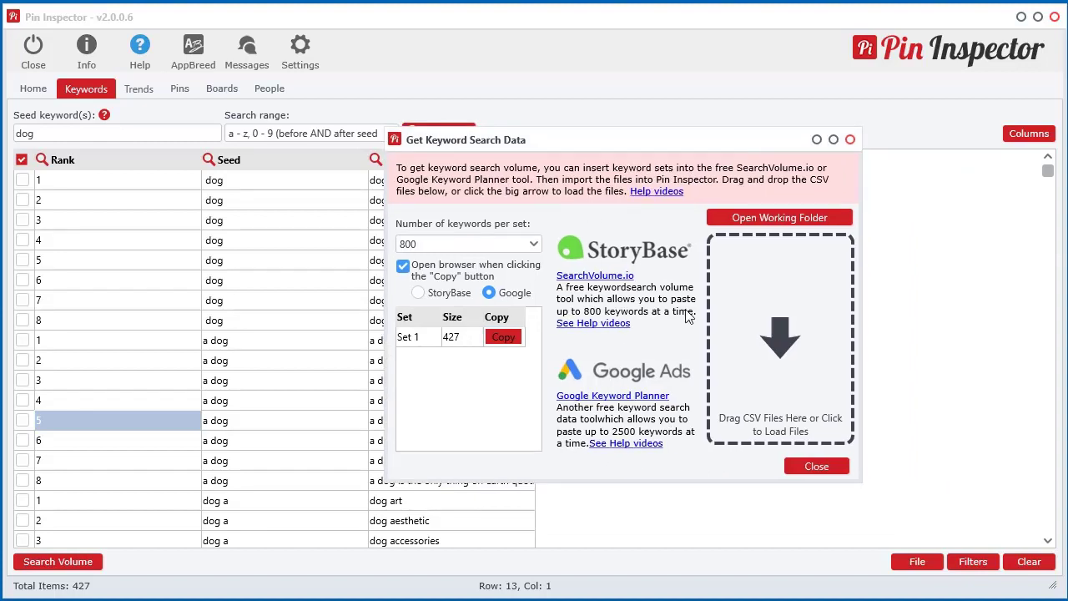
{"action": "left_click_drag", "start_coordinate": [537, 140], "coordinate": [661, 170]}
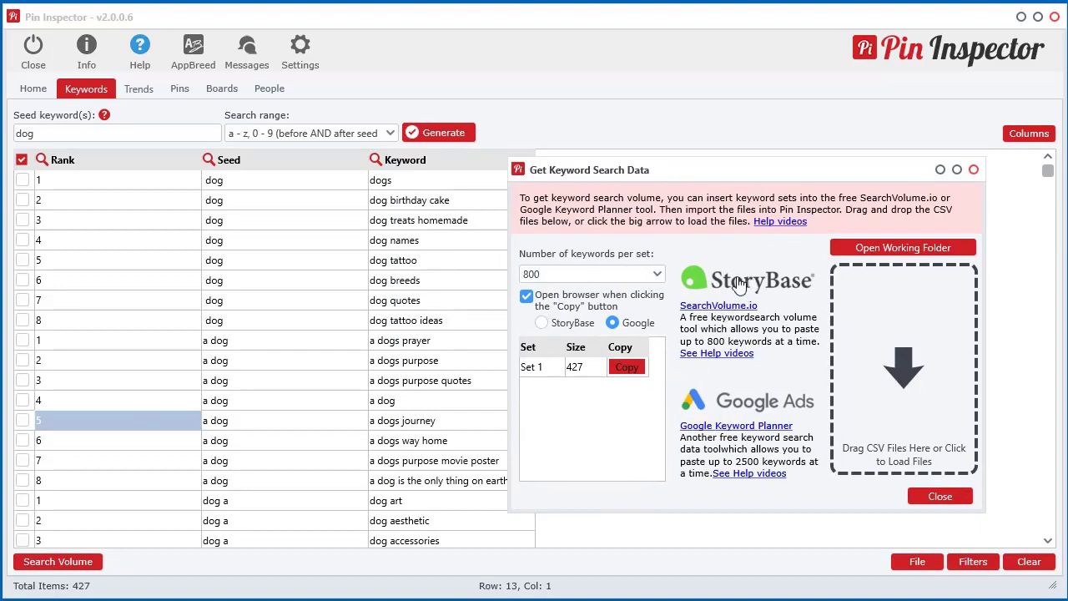
Keep 800 keywords per set and copy Set 1, opening Google Keyword Planner in the browser
{"action": "left_click", "coordinate": [613, 278]}
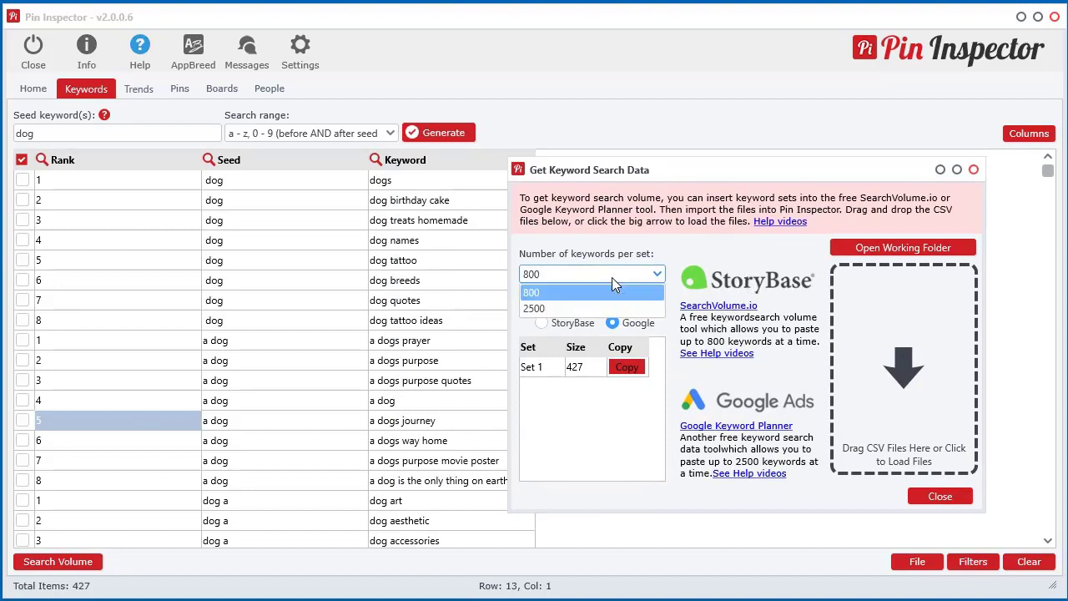
{"action": "left_click", "coordinate": [534, 280]}
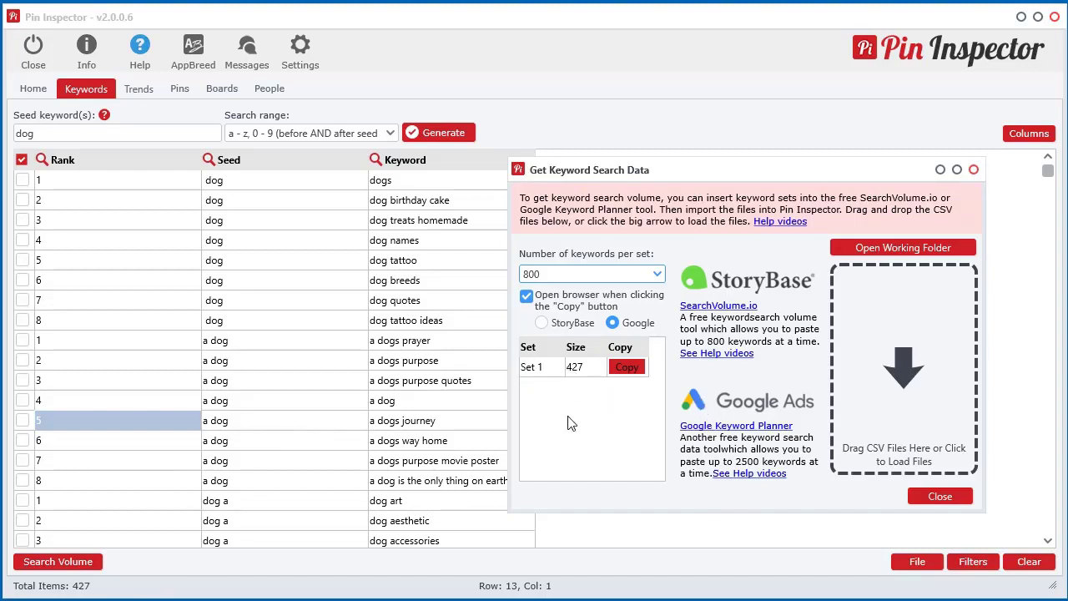
{"action": "left_click", "coordinate": [606, 276]}
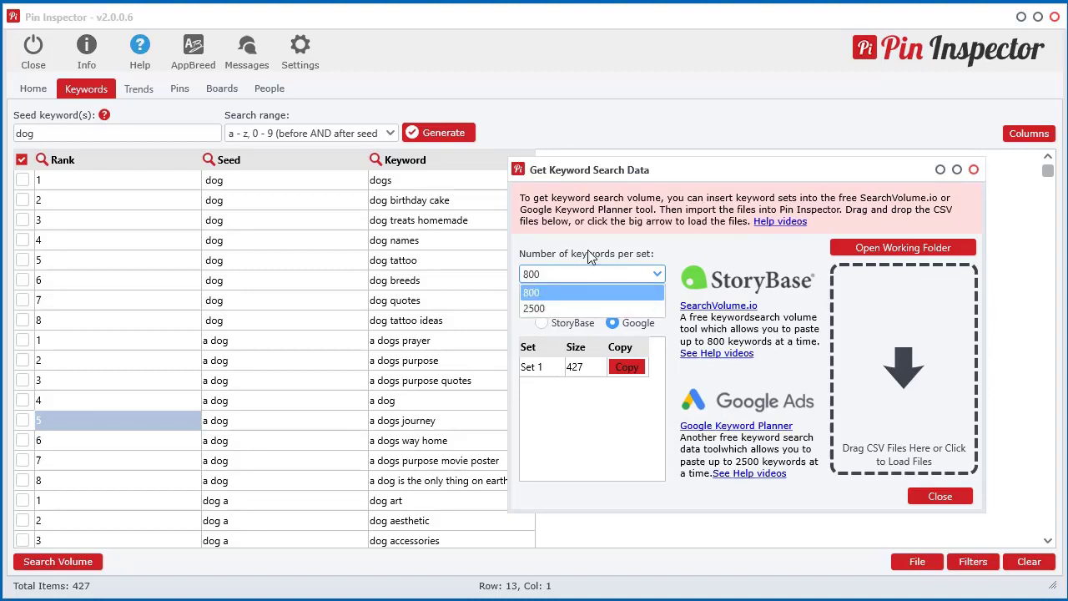
{"action": "left_click", "coordinate": [575, 292]}
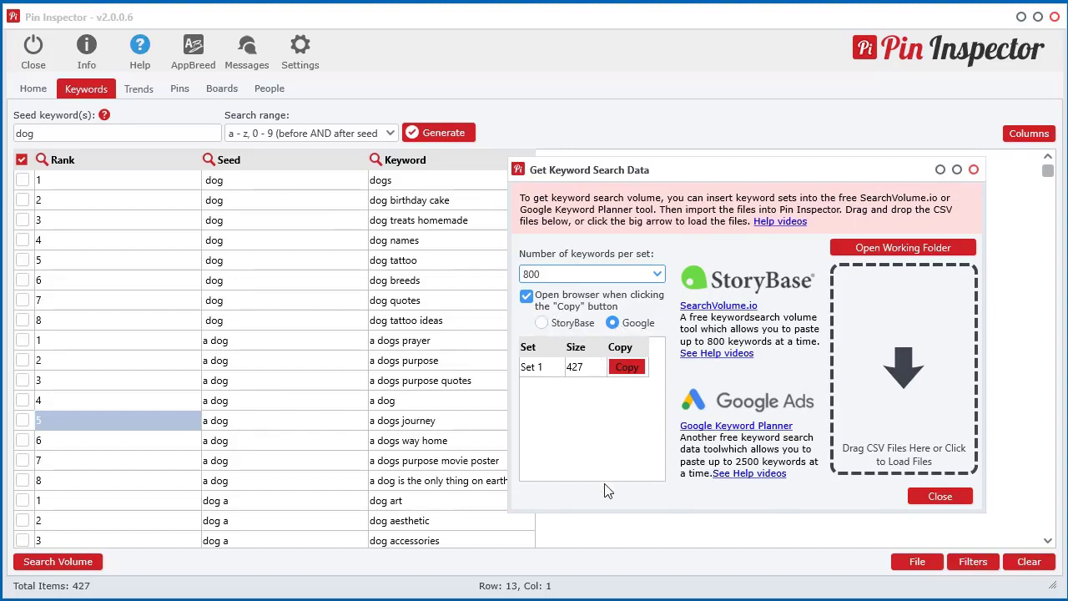
{"action": "left_click", "coordinate": [628, 374]}
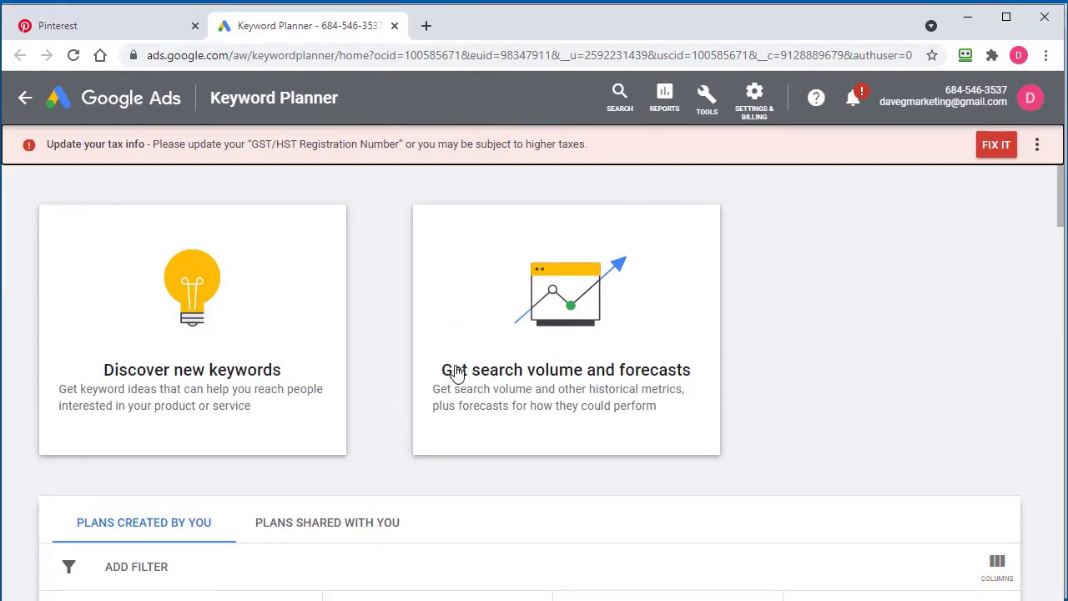
Paste the copied keywords into Get search volume and forecasts and run the lookup
{"action": "left_click", "coordinate": [565, 359]}
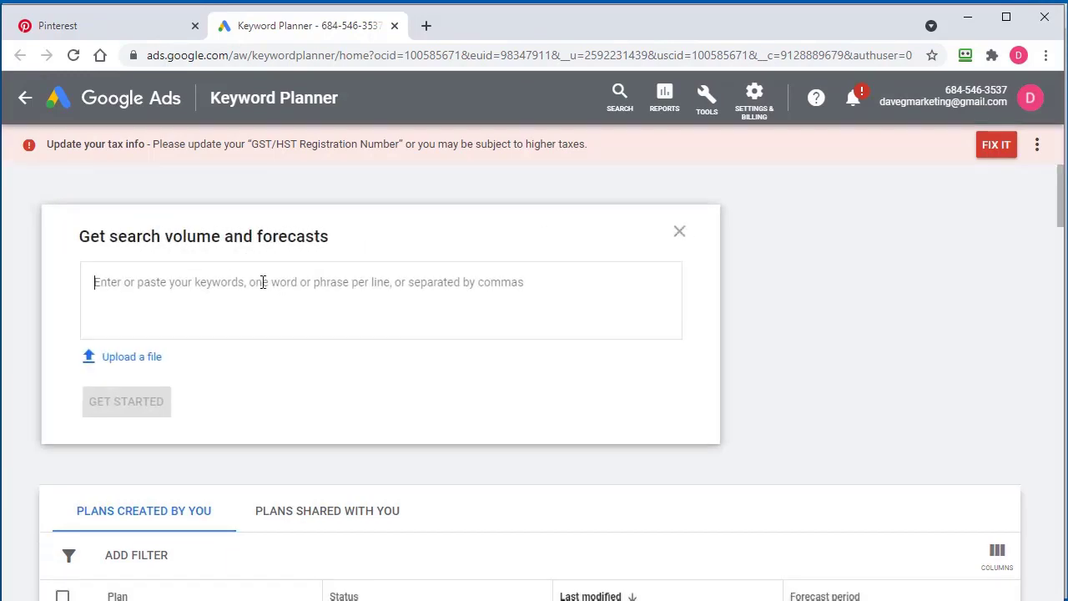
{"action": "right_click", "coordinate": [263, 282]}
{"action": "left_click", "coordinate": [302, 413]}
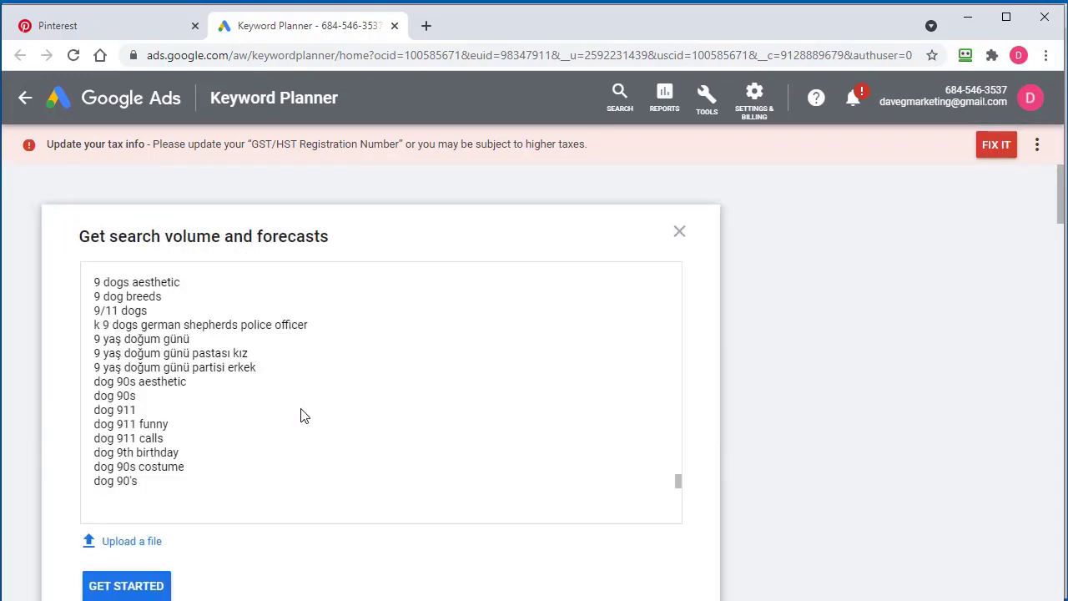
{"action": "left_click", "coordinate": [126, 588]}
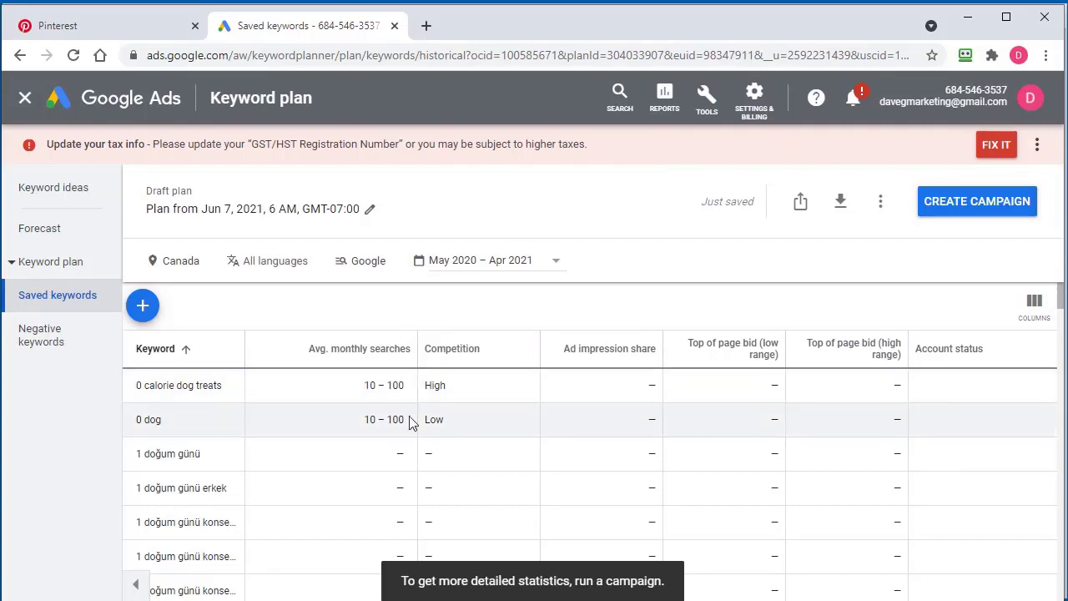
{"action": "scroll", "coordinate": [386, 487], "scroll_direction": "down", "scroll_amount": 1}
{"action": "scroll", "coordinate": [392, 480], "scroll_direction": "up", "scroll_amount": 1}
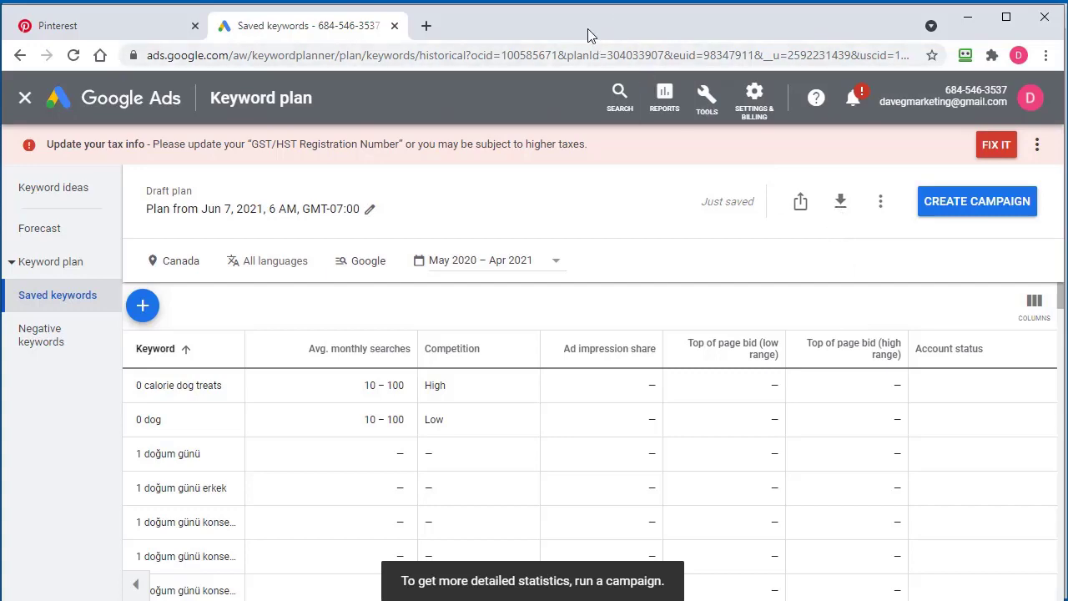
Return to the keyword search data dialog in Pin Inspector, open the working folder and copy its path
{"action": "left_click_drag", "start_coordinate": [587, 28], "coordinate": [1064, 242]}
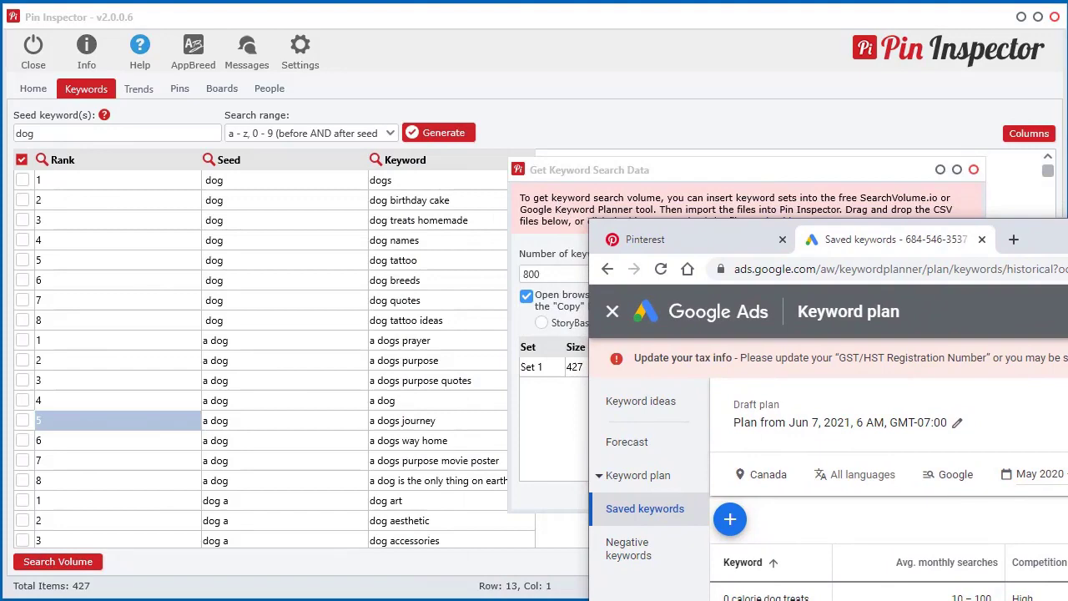
{"action": "left_click_drag", "start_coordinate": [877, 174], "coordinate": [575, 135]}
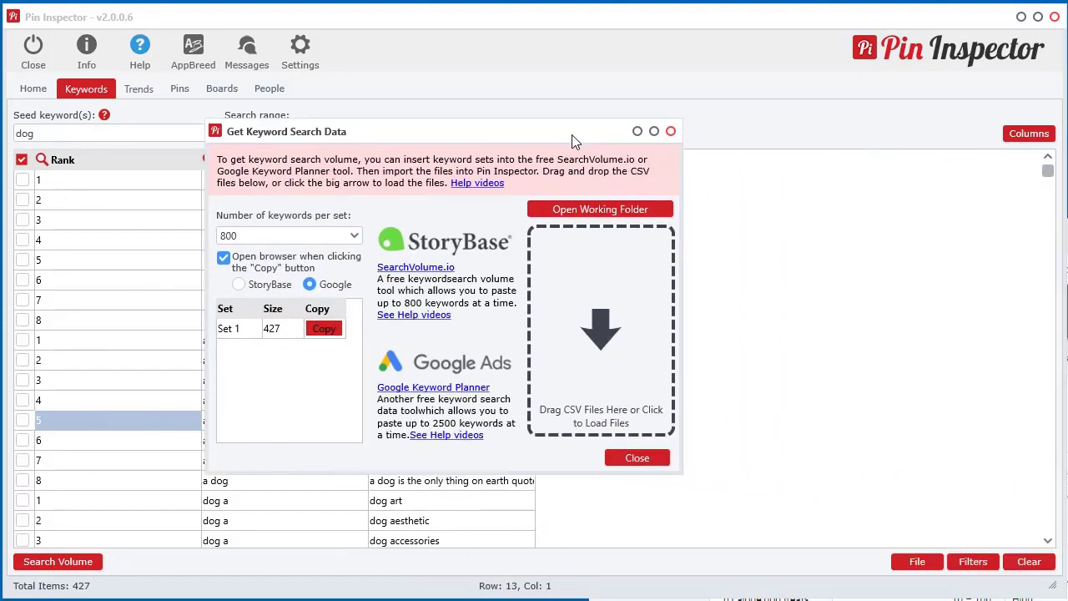
{"action": "left_click", "coordinate": [622, 213]}
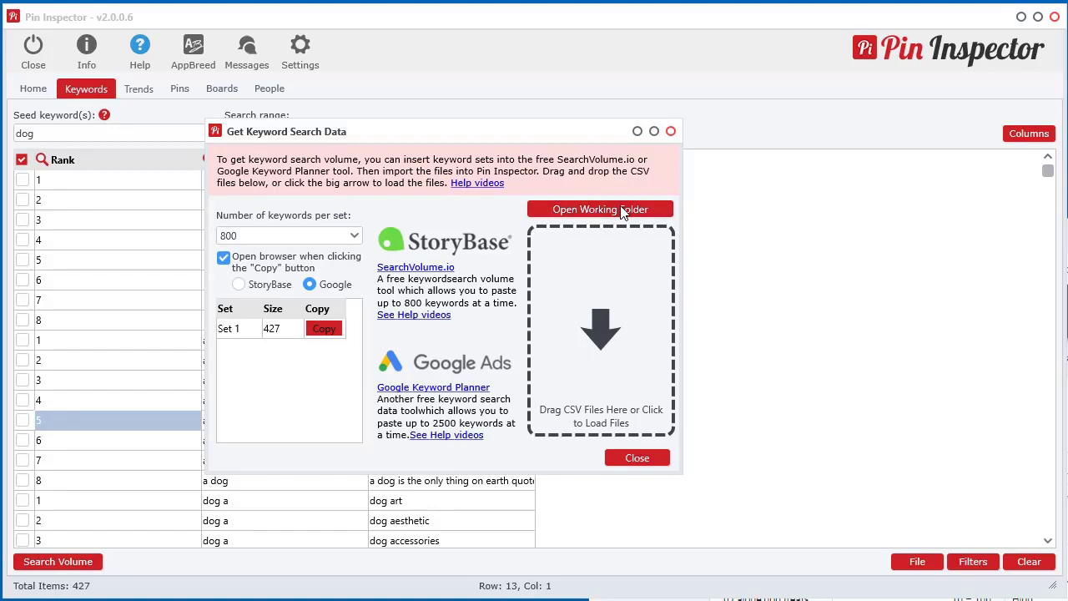
{"action": "left_click_drag", "start_coordinate": [840, 23], "coordinate": [700, 23]}
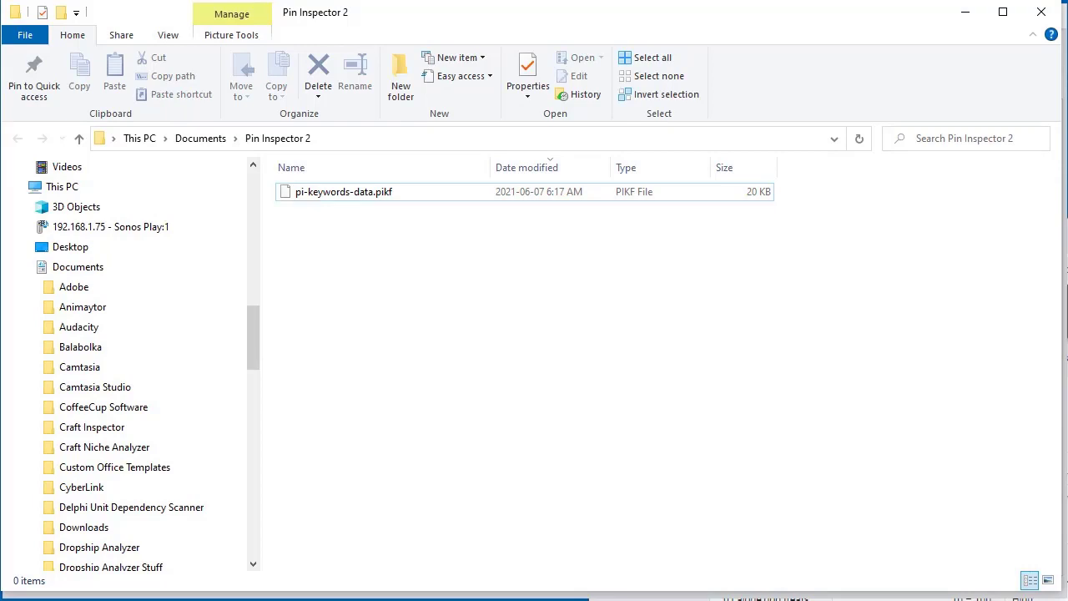
{"action": "left_click", "coordinate": [428, 140]}
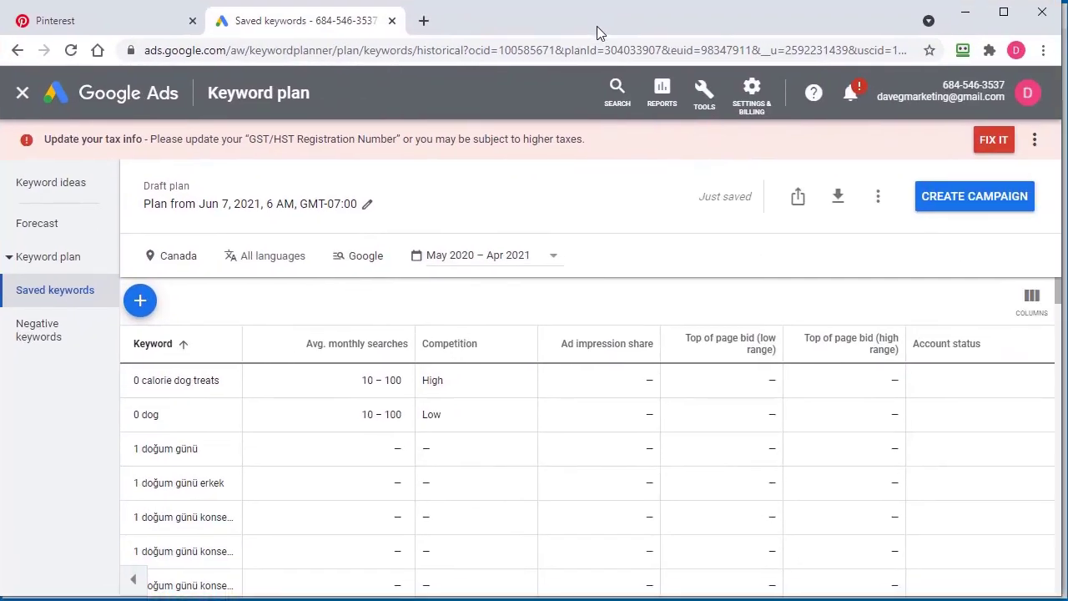
In Google Keyword Planner, download the plan historical metrics as .csv into the Pin Inspector 2 folder in Documents, using the copied path
{"action": "left_click", "coordinate": [839, 199]}
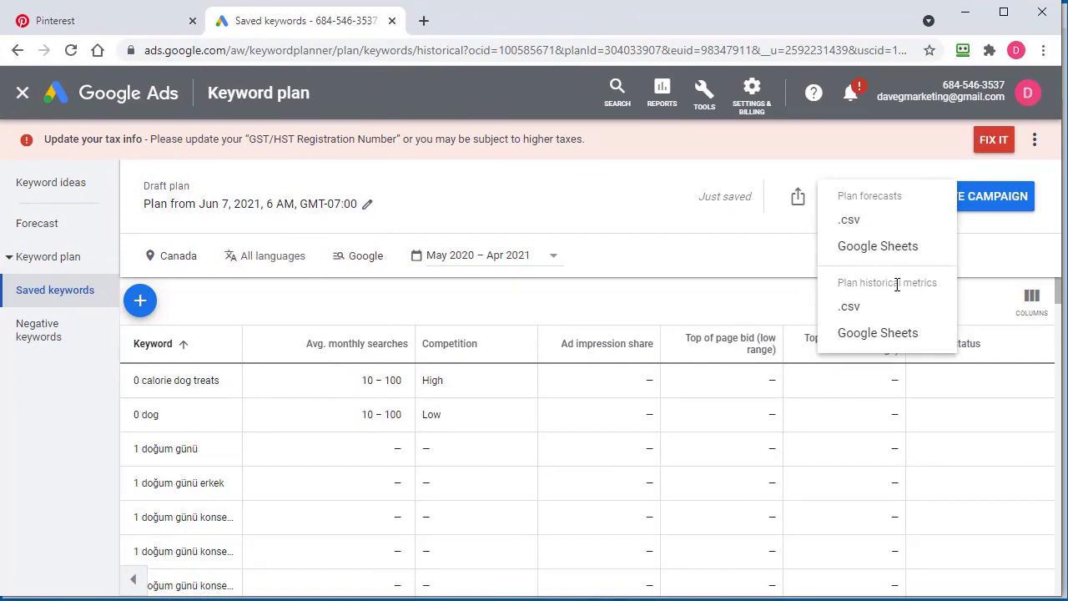
{"action": "left_click", "coordinate": [851, 307]}
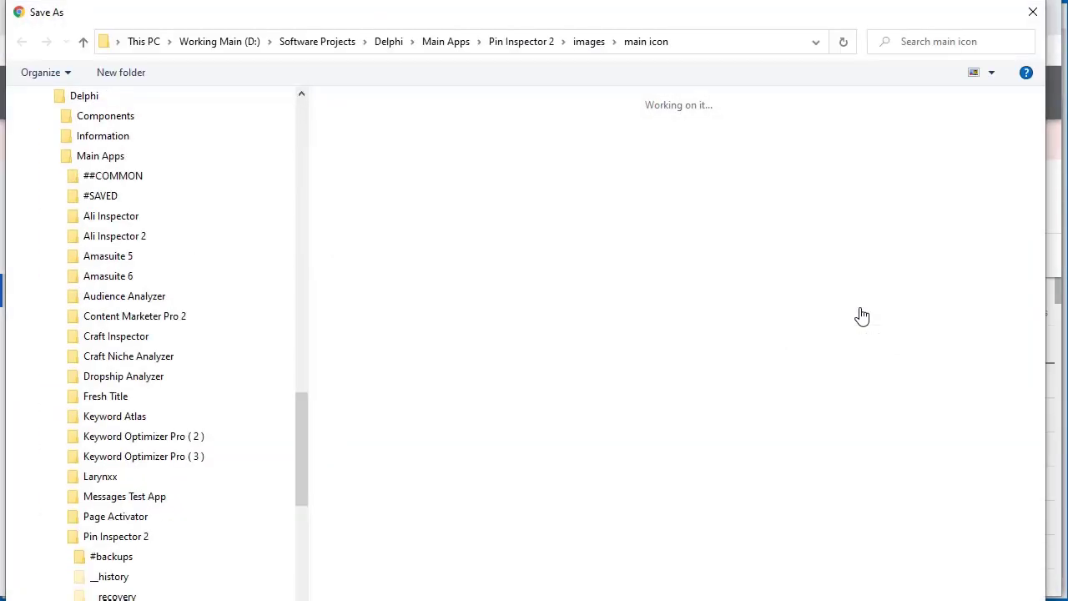
{"action": "left_click_drag", "start_coordinate": [747, 19], "coordinate": [676, 153]}
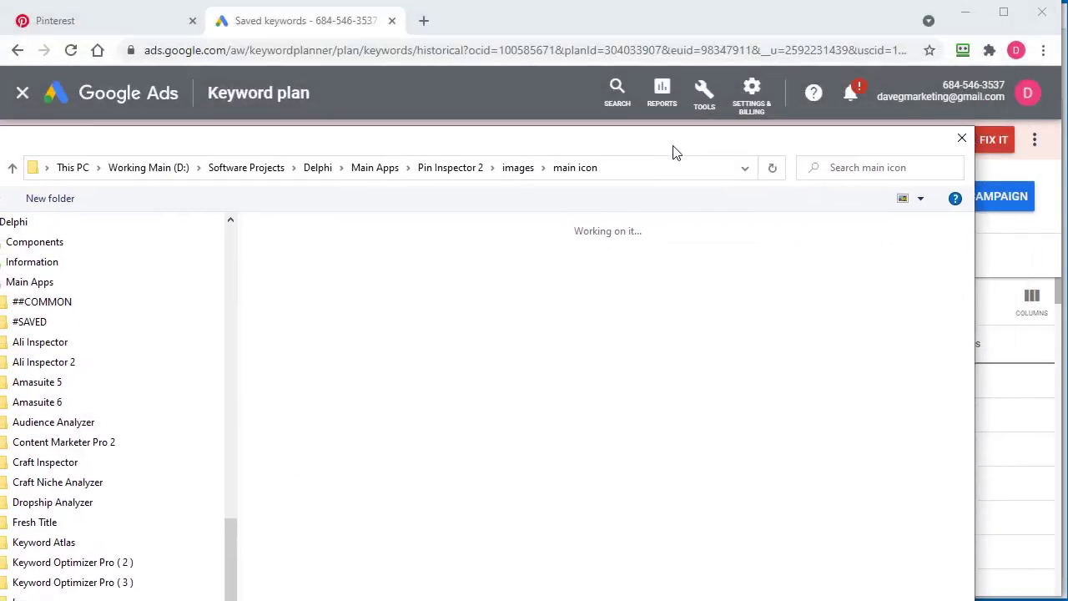
{"action": "left_click", "coordinate": [629, 172]}
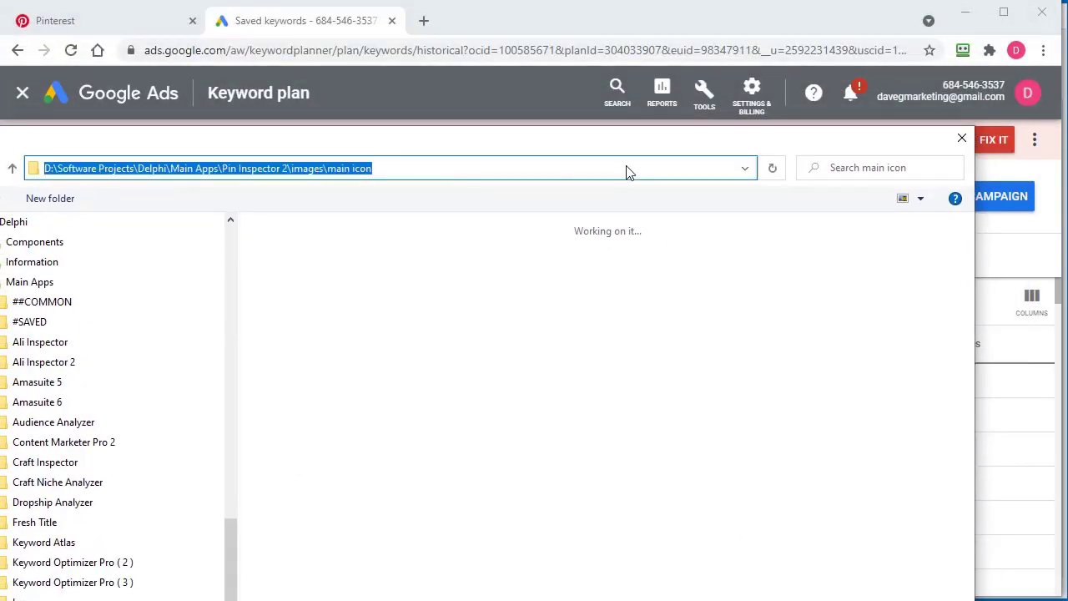
{"action": "right_click", "coordinate": [629, 172]}
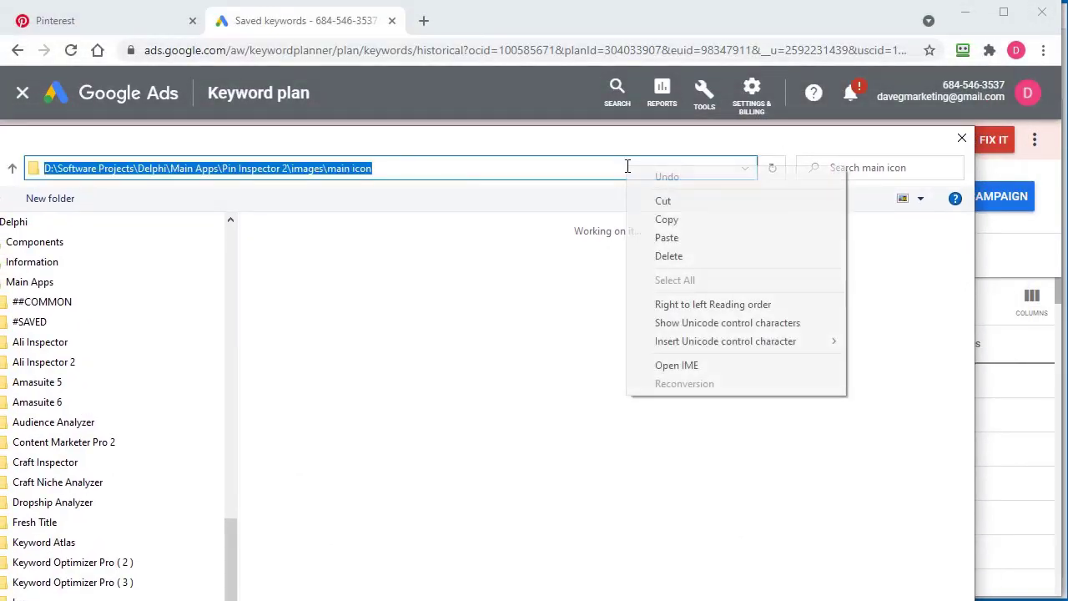
{"action": "left_click", "coordinate": [656, 237]}
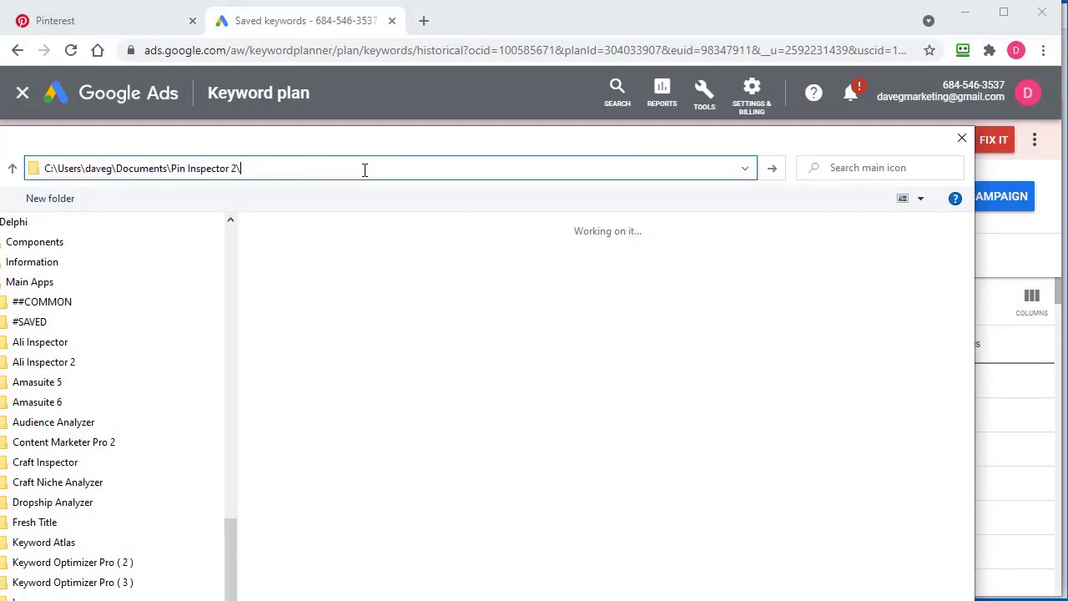
{"action": "left_click", "coordinate": [768, 172]}
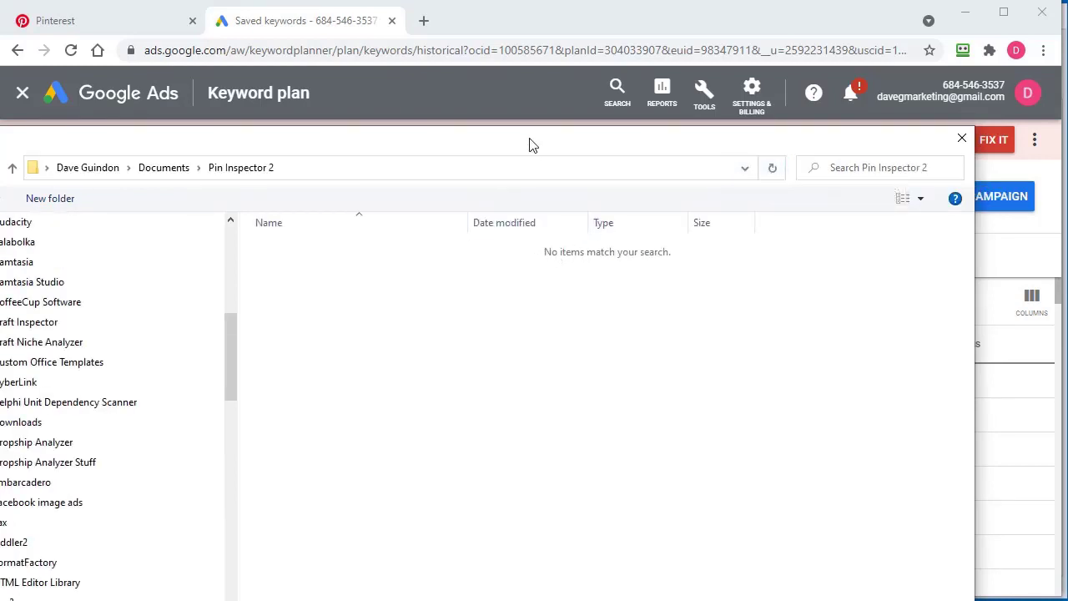
{"action": "left_click_drag", "start_coordinate": [534, 146], "coordinate": [573, 102]}
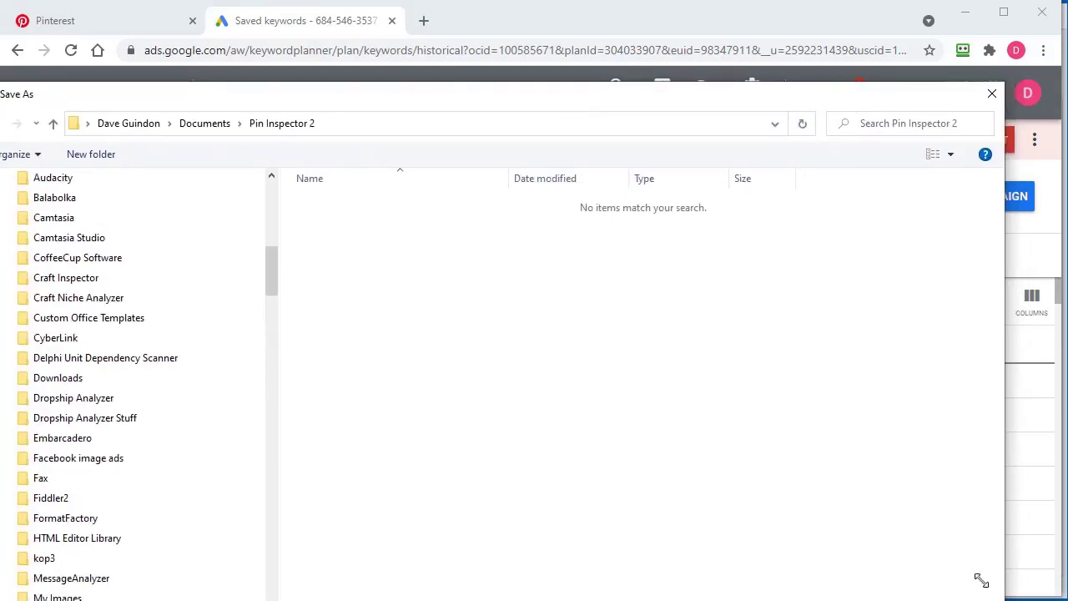
{"action": "left_click_drag", "start_coordinate": [979, 579], "coordinate": [981, 514]}
{"action": "left_click", "coordinate": [857, 503]}
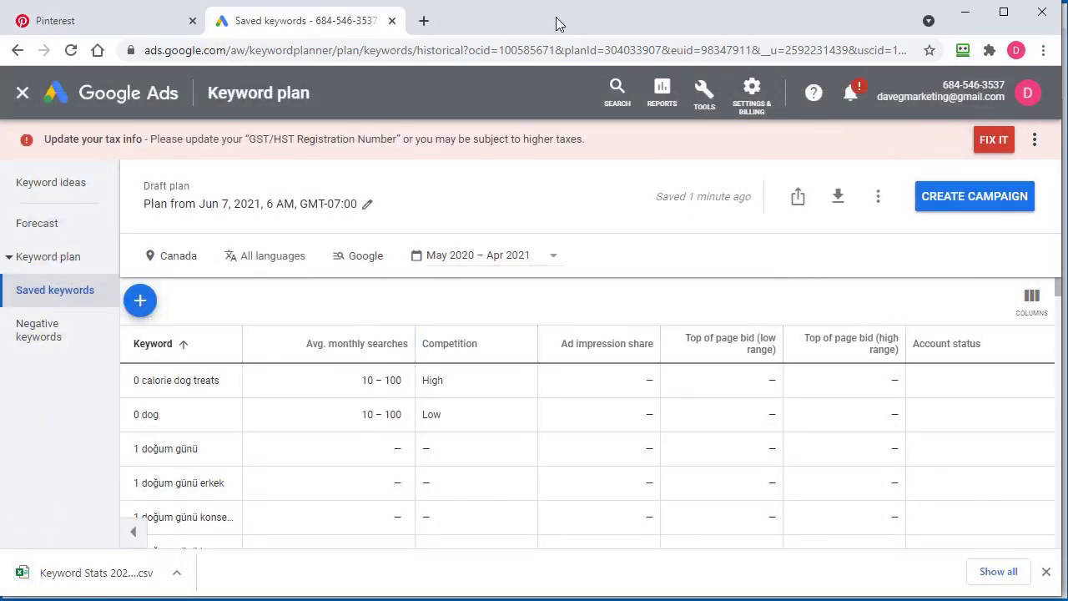
Import the downloaded Keyword Stats CSV from the Pin Inspector 2 folder into Pin Inspector's keyword search data dialog
{"action": "double_click", "coordinate": [498, 25]}
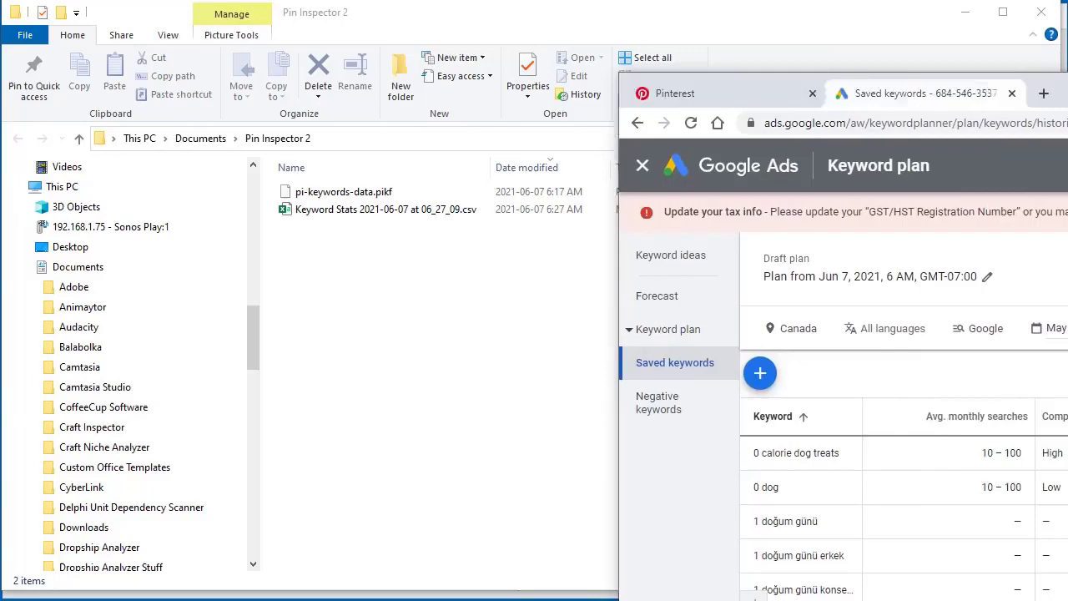
{"action": "left_click", "coordinate": [566, 340]}
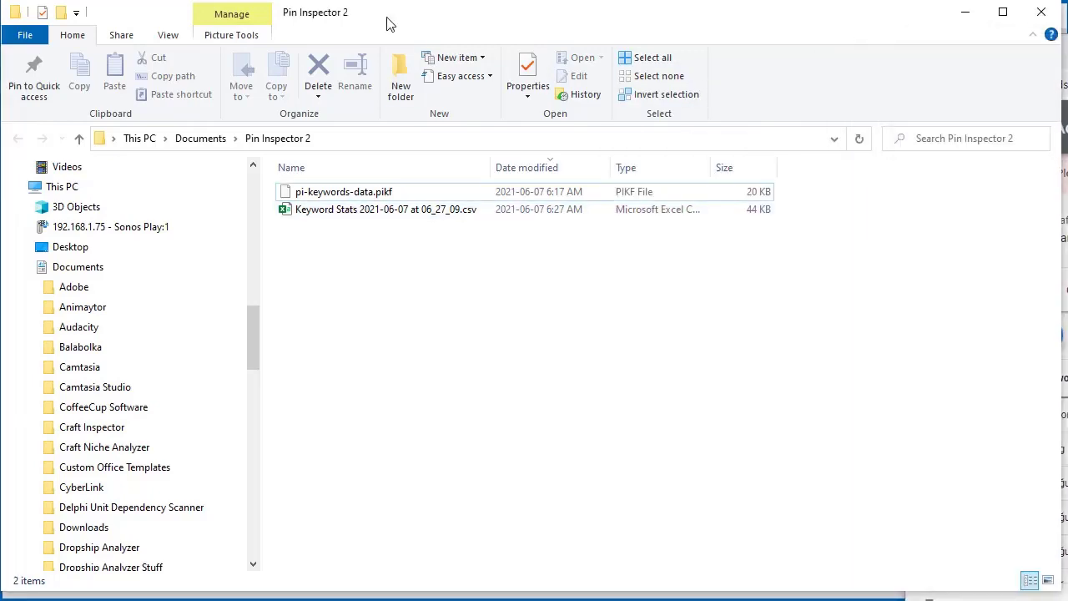
{"action": "left_click_drag", "start_coordinate": [389, 25], "coordinate": [1067, 47]}
{"action": "left_click_drag", "start_coordinate": [1014, 236], "coordinate": [603, 362]}
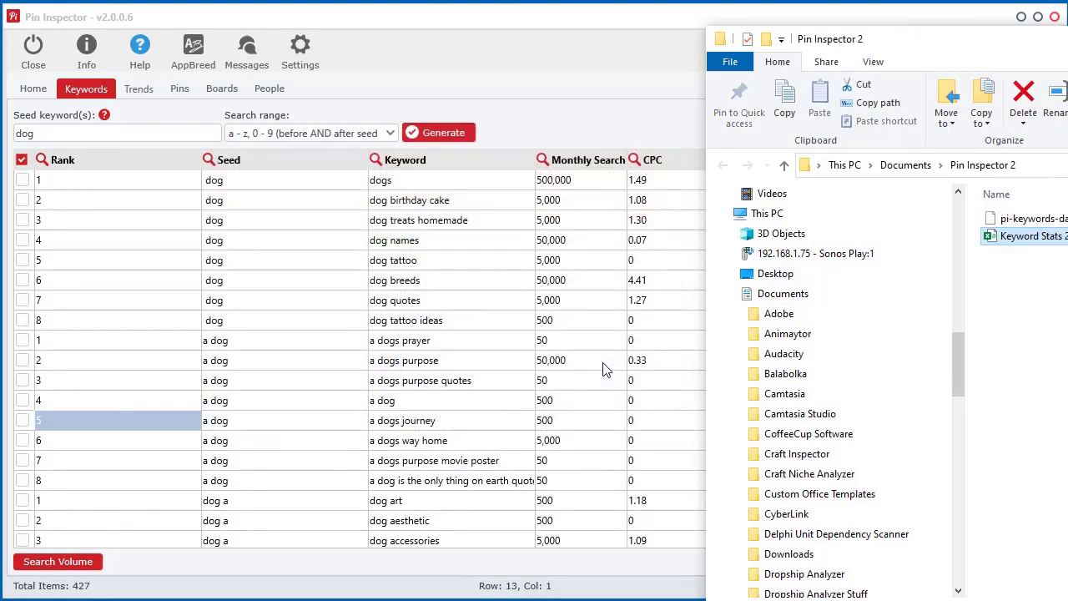
Bring the Pin Inspector keyword table to the front and sort it by monthly searches in ascending order
{"action": "left_click", "coordinate": [617, 25]}
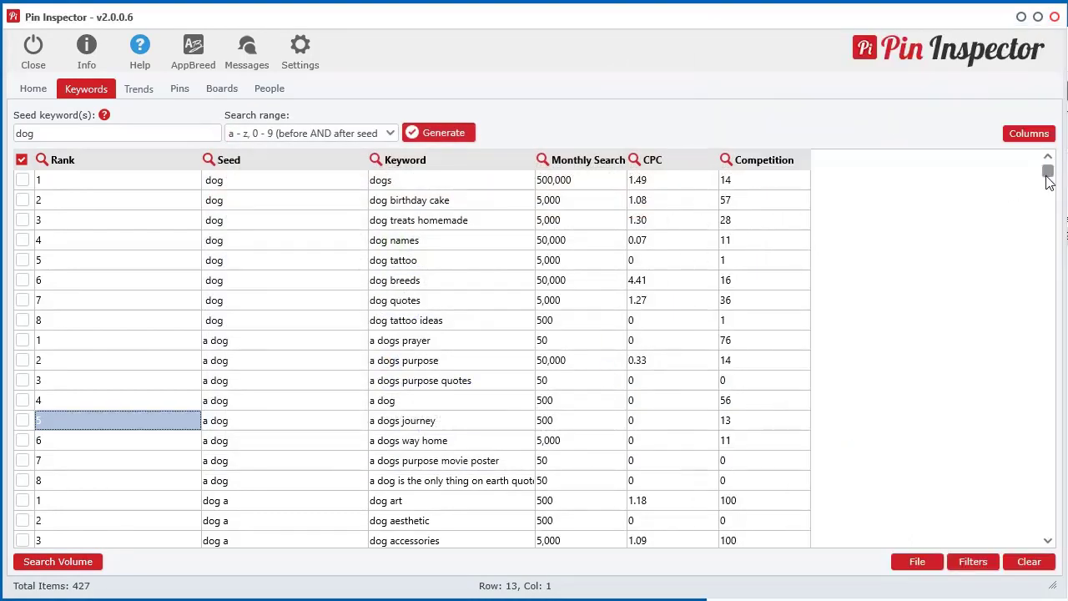
{"action": "mouse_move", "coordinate": [1048, 173]}
{"action": "left_mouse_down"}
{"action": "mouse_move", "coordinate": [1031, 342]}
{"action": "mouse_move", "coordinate": [1045, 528]}
{"action": "mouse_move", "coordinate": [1047, 171]}
{"action": "left_mouse_up"}
{"action": "left_click", "coordinate": [595, 160]}
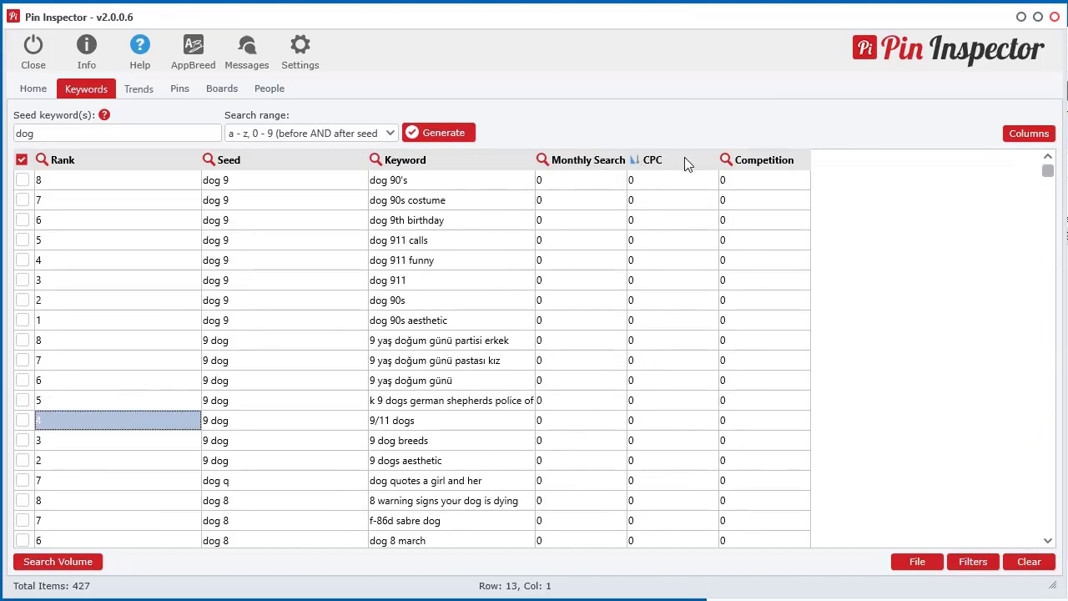
Sort the keyword table by competition and by monthly searches, with the highest monthly searches first
{"action": "left_click", "coordinate": [745, 163]}
{"action": "left_click", "coordinate": [570, 161]}
{"action": "left_click", "coordinate": [560, 161]}
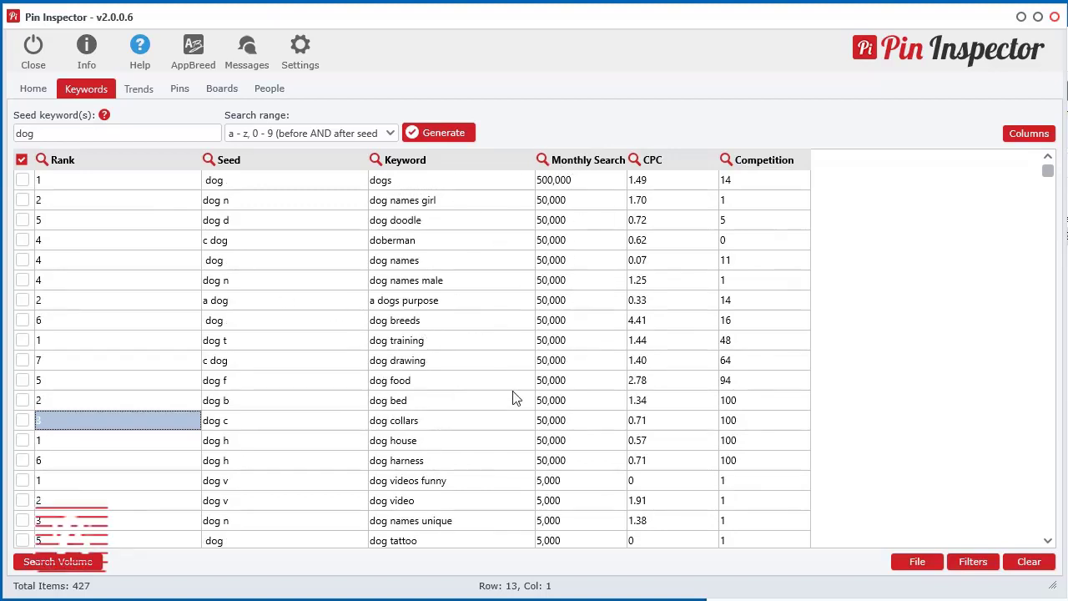
Sort the keyword table by rank in ascending order, with monthly searches in descending order within each rank
{"action": "left_click", "coordinate": [100, 164]}
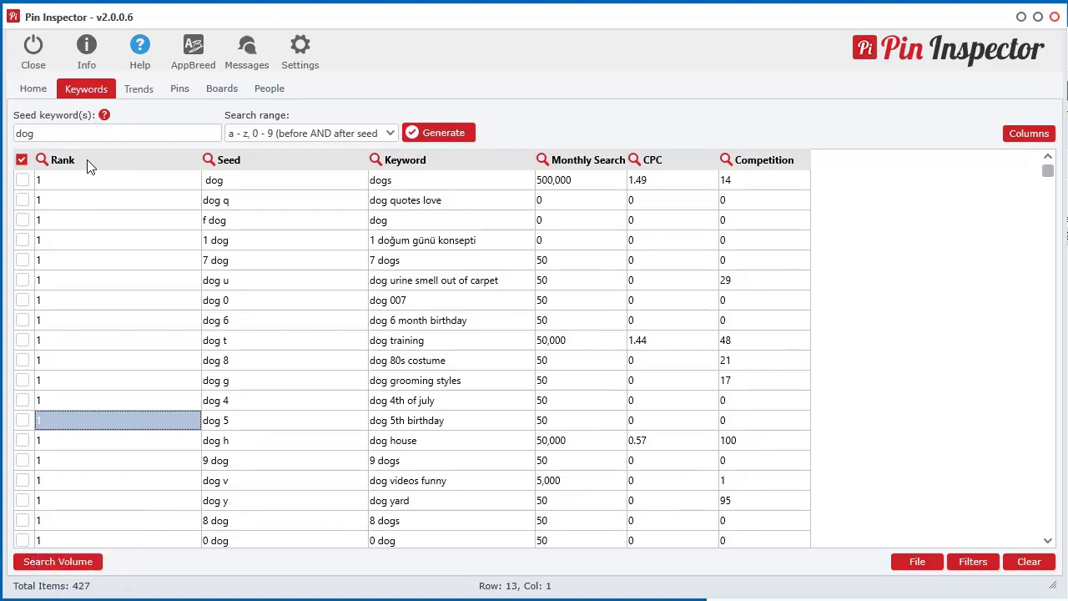
{"action": "left_click", "coordinate": [584, 166]}
{"action": "left_click", "coordinate": [583, 166]}
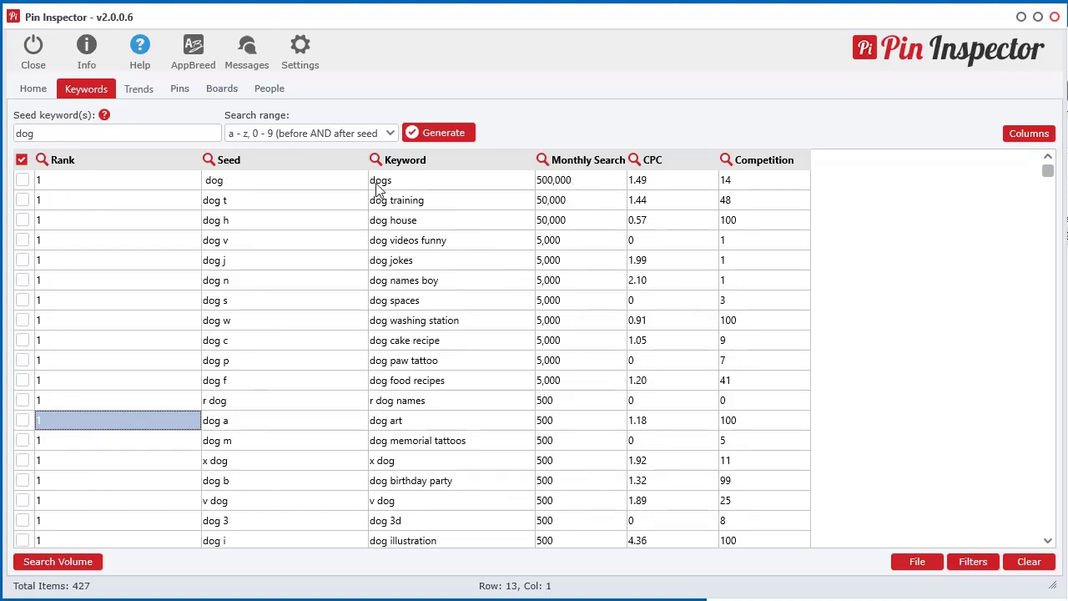
Examine the top-ranked keywords and compare their monthly searches, CPC and competition down into the rank 2 rows
{"action": "left_click", "coordinate": [397, 205]}
{"action": "left_click", "coordinate": [393, 221]}
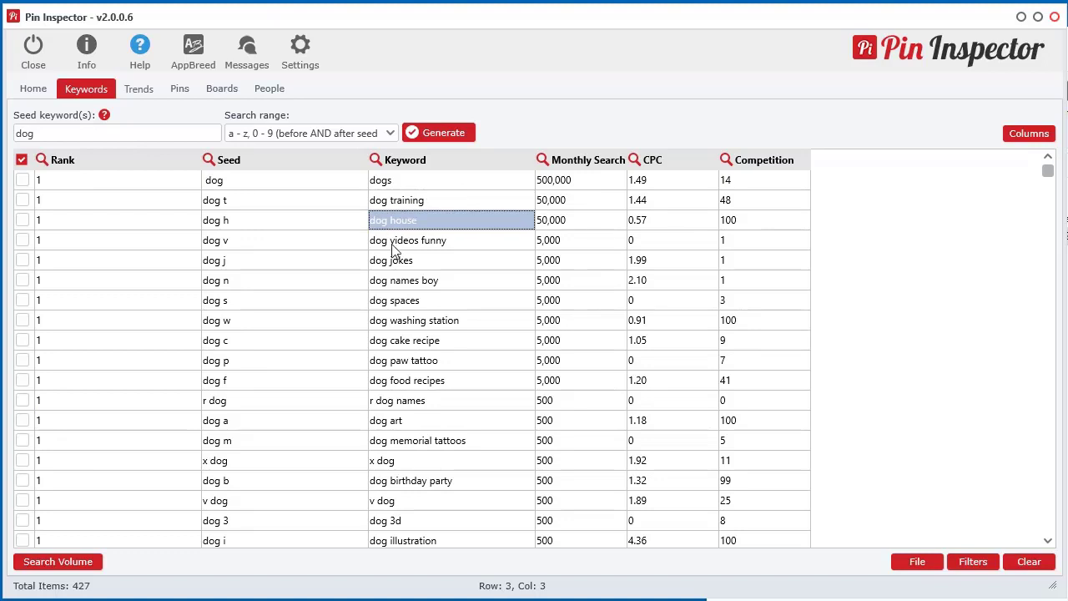
{"action": "left_click", "coordinate": [392, 242]}
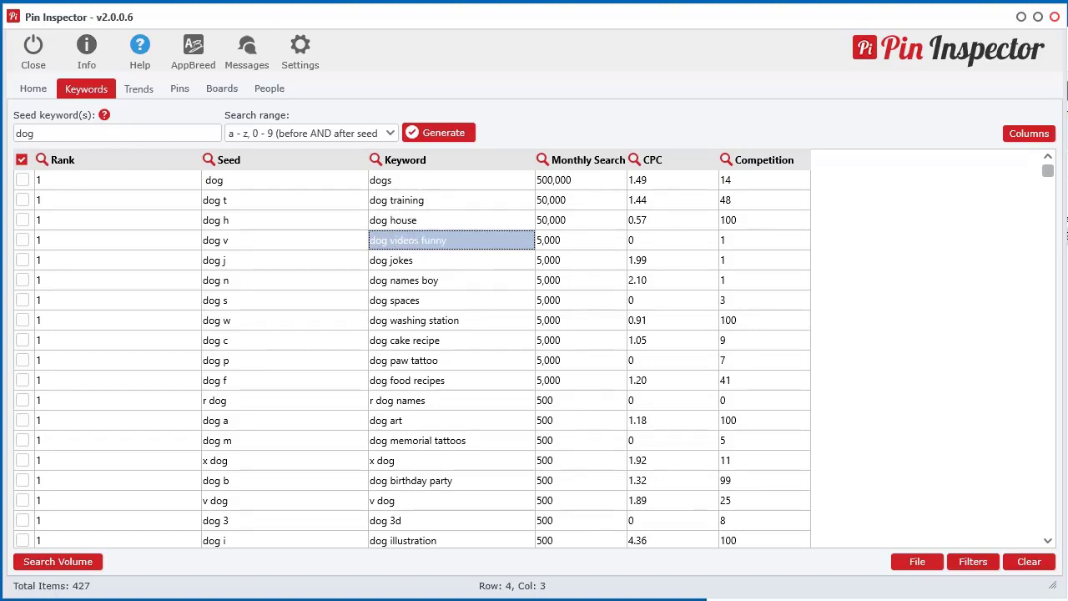
{"action": "scroll", "coordinate": [527, 395], "scroll_direction": "down", "scroll_amount": 10}
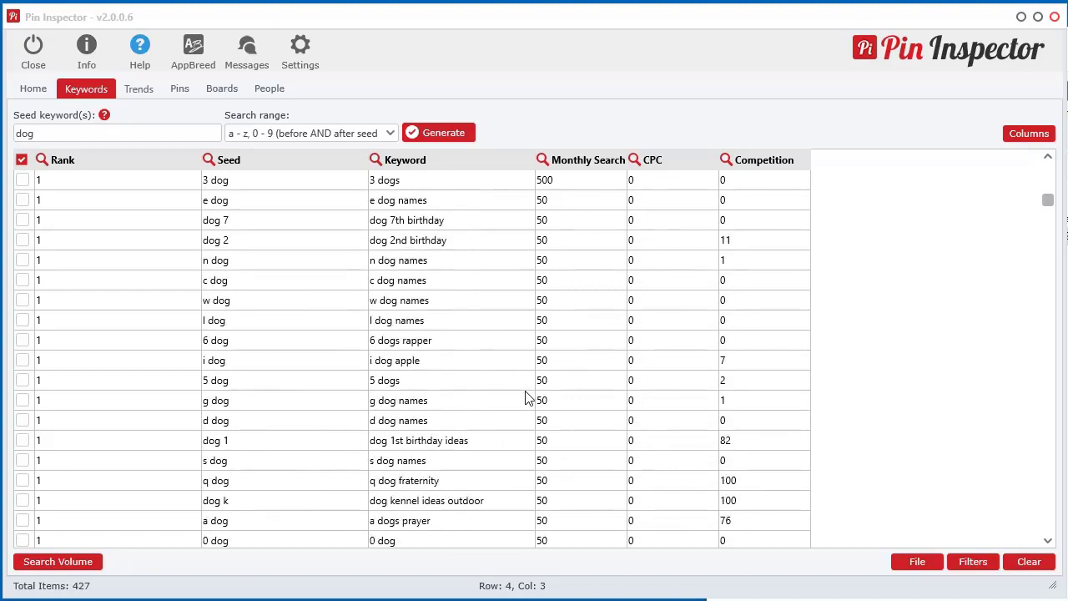
{"action": "scroll", "coordinate": [526, 397], "scroll_direction": "down", "scroll_amount": 10}
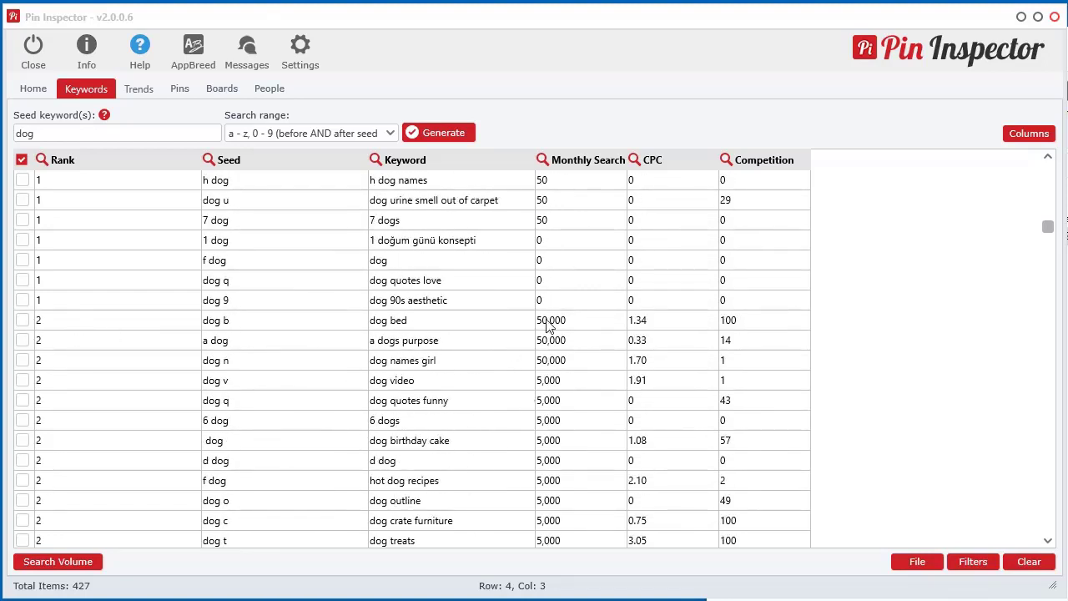
{"action": "scroll", "coordinate": [551, 492], "scroll_direction": "down", "scroll_amount": 1}
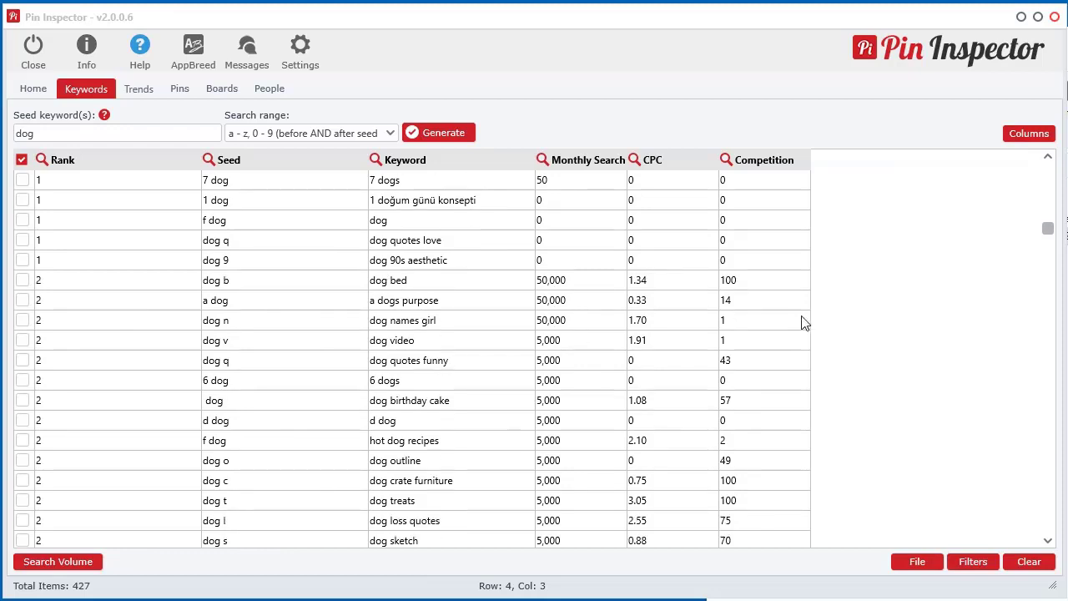
{"action": "scroll", "coordinate": [1047, 230], "scroll_direction": "up", "scroll_amount": 3}
{"action": "left_click_drag", "start_coordinate": [1049, 225], "coordinate": [1048, 167]}
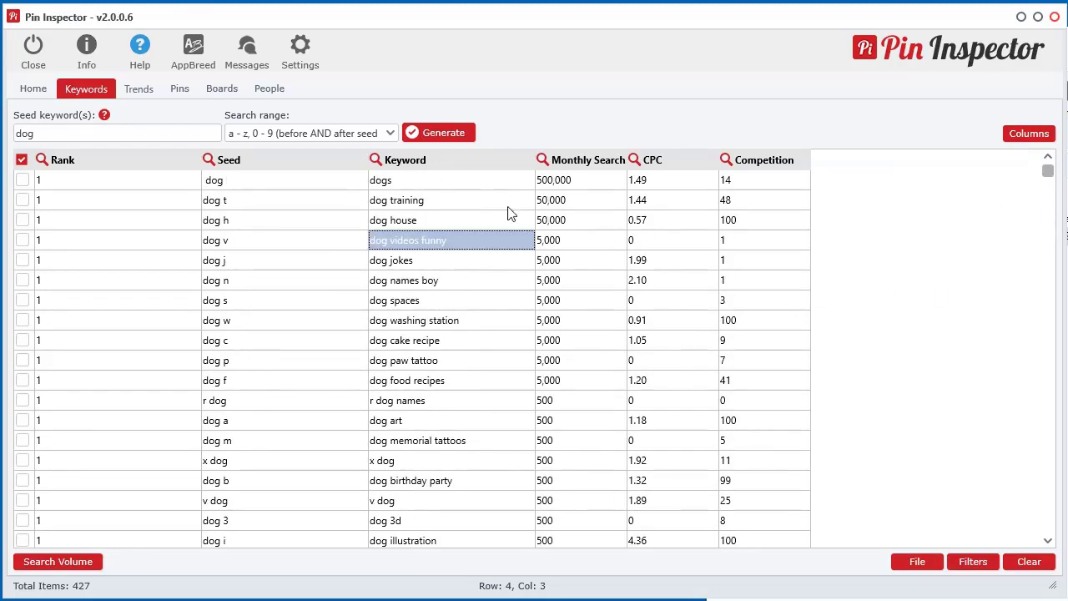
{"action": "left_click", "coordinate": [445, 181]}
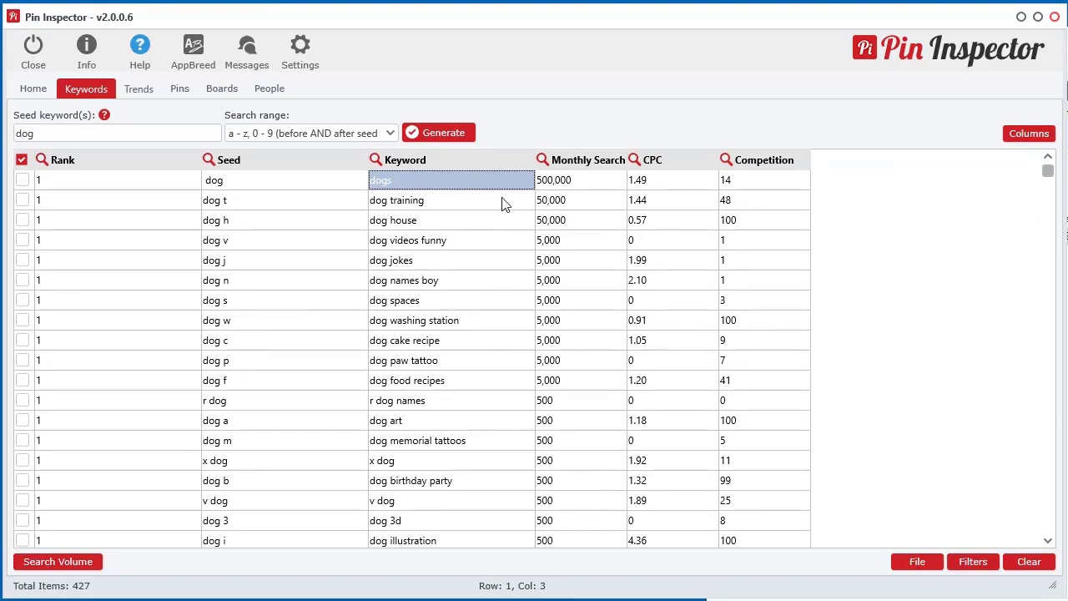
Clear the keyword table and reload the saved keywords from the pi-keywords-data .pikf file in the Pin Inspector 2 folder
{"action": "left_click", "coordinate": [1028, 562]}
{"action": "left_click", "coordinate": [644, 414]}
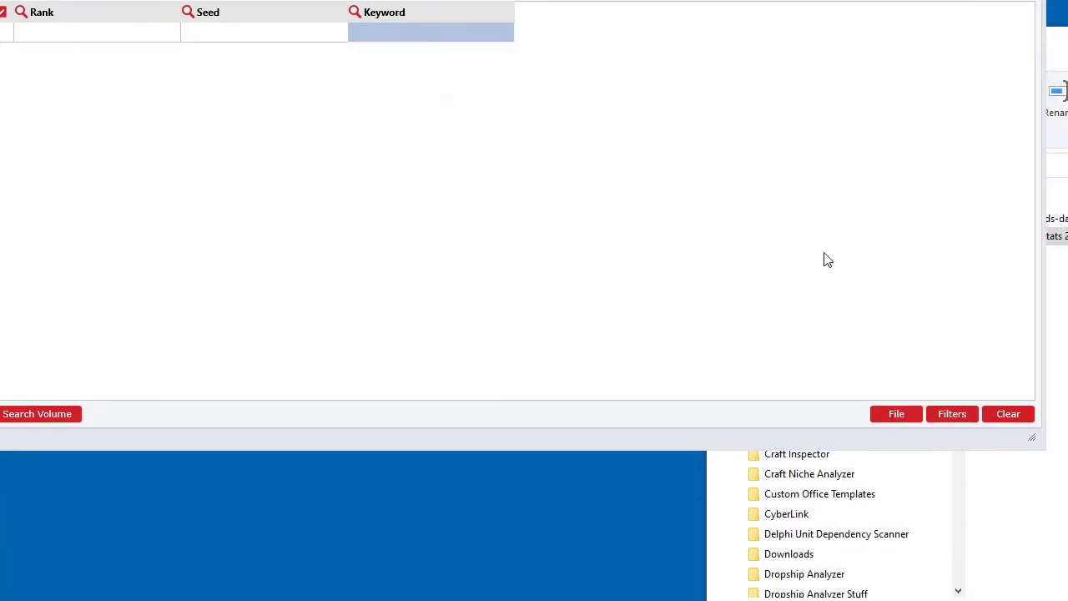
{"action": "left_click", "coordinate": [911, 564]}
{"action": "left_click", "coordinate": [908, 451]}
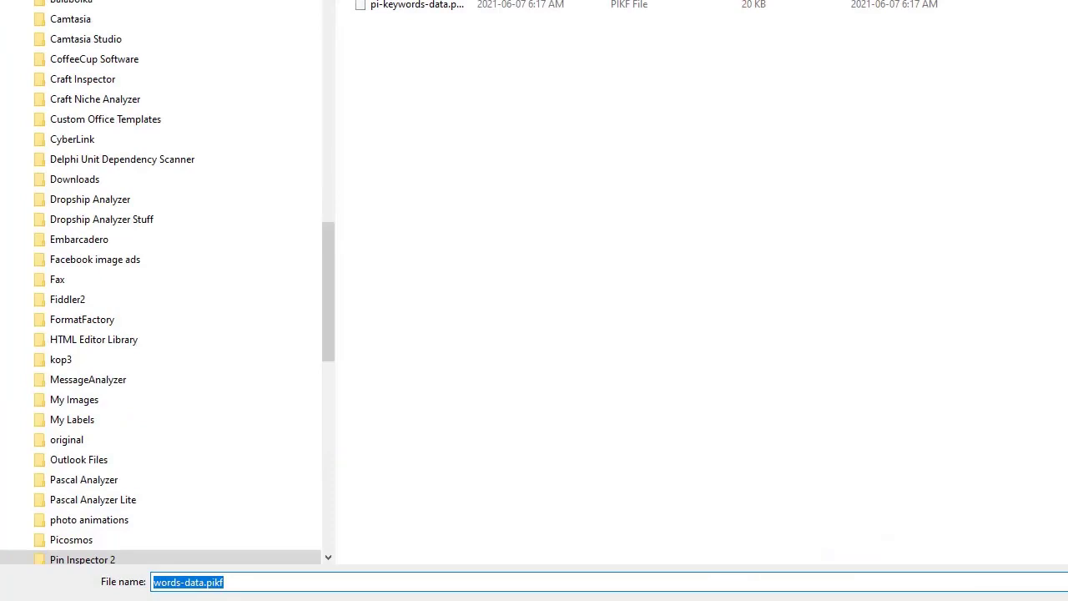
{"action": "double_click", "coordinate": [453, 7]}
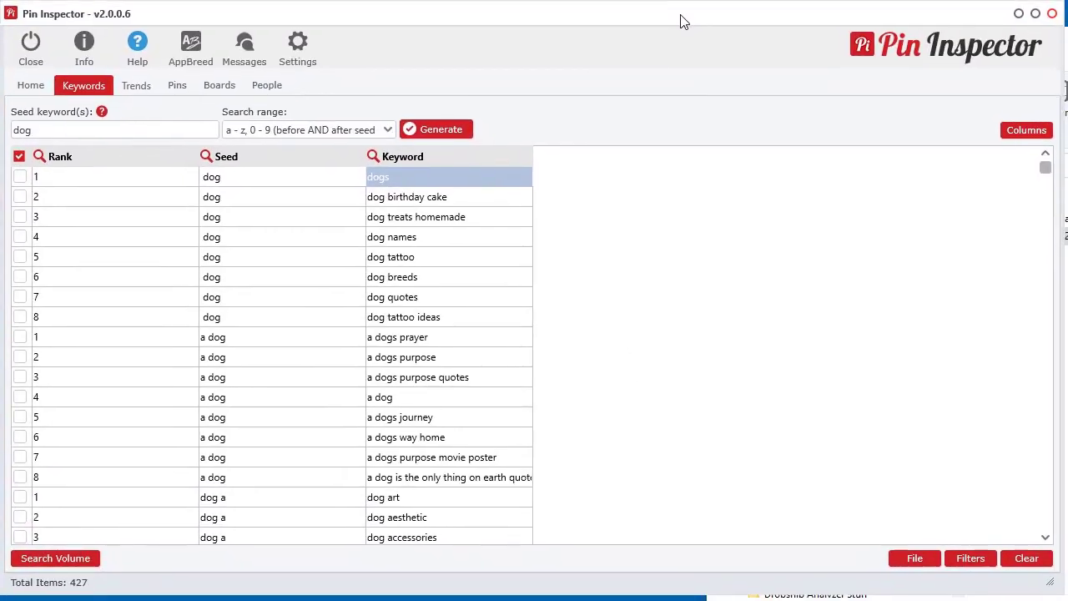
Open the keyword search data dialog, choose StoryBase as the site to open, and copy keyword Set 1 so SearchVolume.io opens in the browser
{"action": "right_click", "coordinate": [434, 214]}
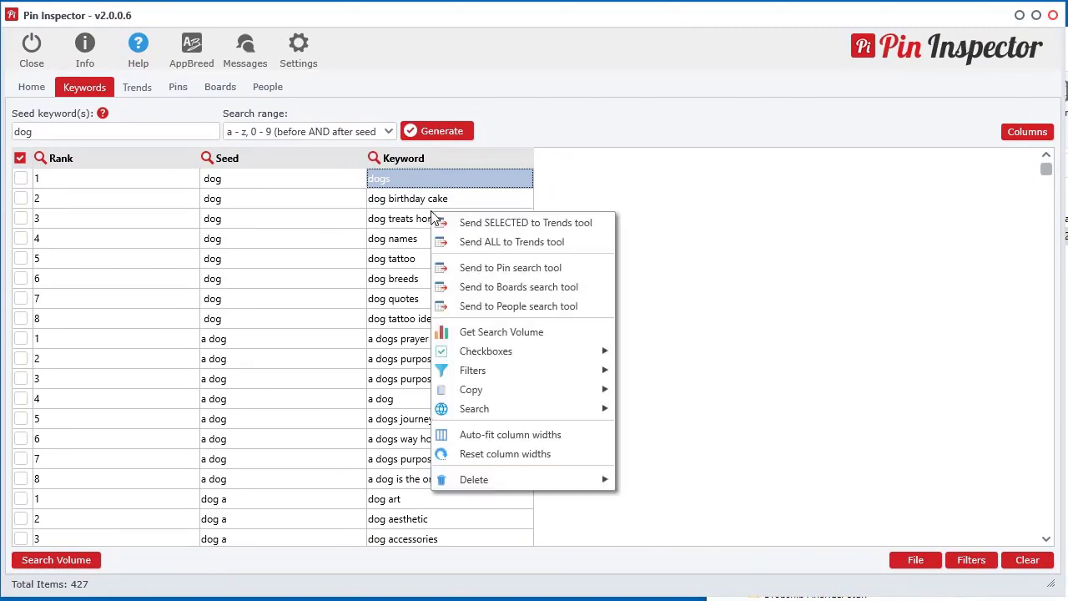
{"action": "left_click", "coordinate": [487, 335]}
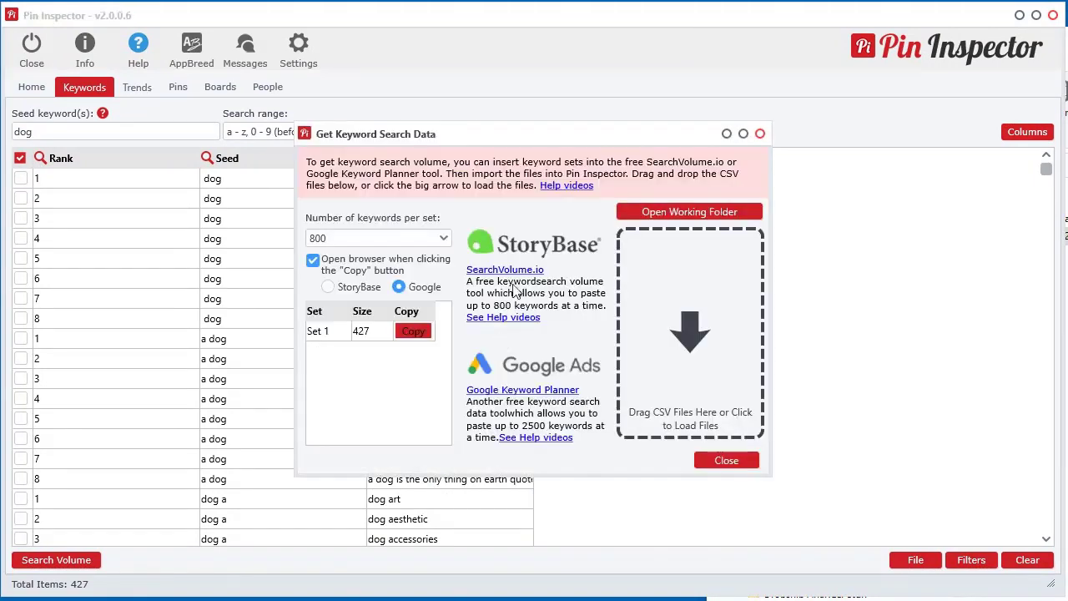
{"action": "left_click", "coordinate": [329, 287]}
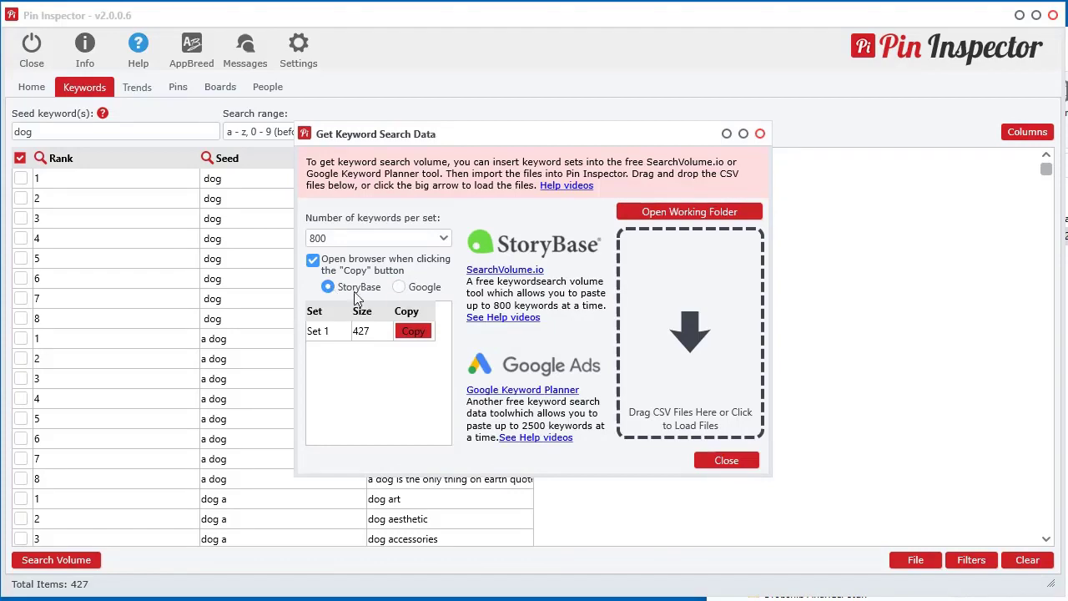
{"action": "left_click", "coordinate": [420, 337]}
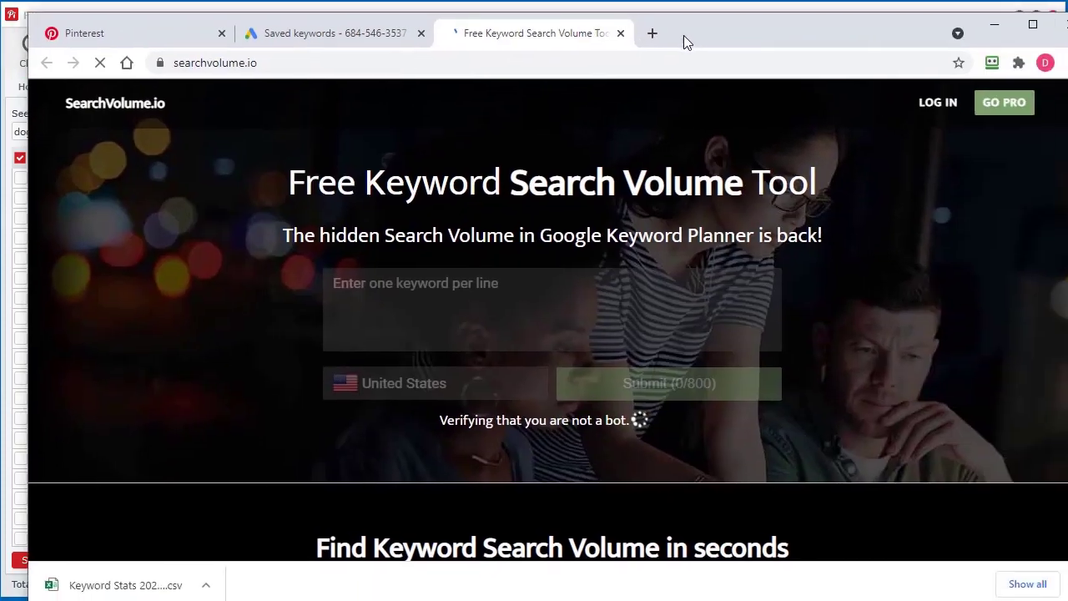
{"action": "left_click_drag", "start_coordinate": [683, 35], "coordinate": [661, 27]}
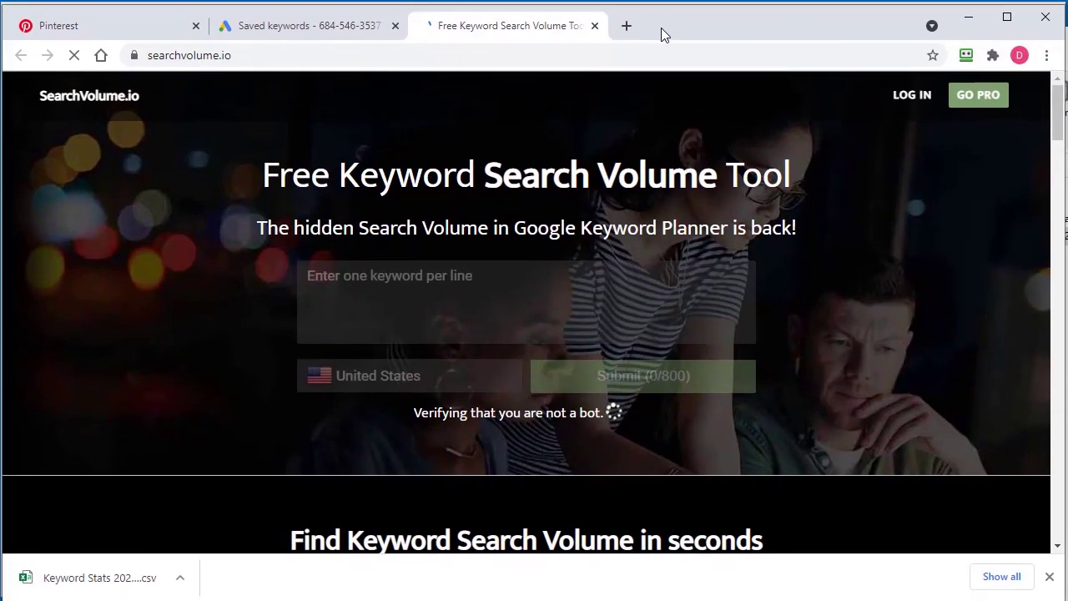
Paste the copied dog keywords into SearchVolume.io's keyword box and submit them for United States
{"action": "right_click", "coordinate": [385, 308]}
{"action": "left_click", "coordinate": [358, 284]}
{"action": "right_click", "coordinate": [351, 276]}
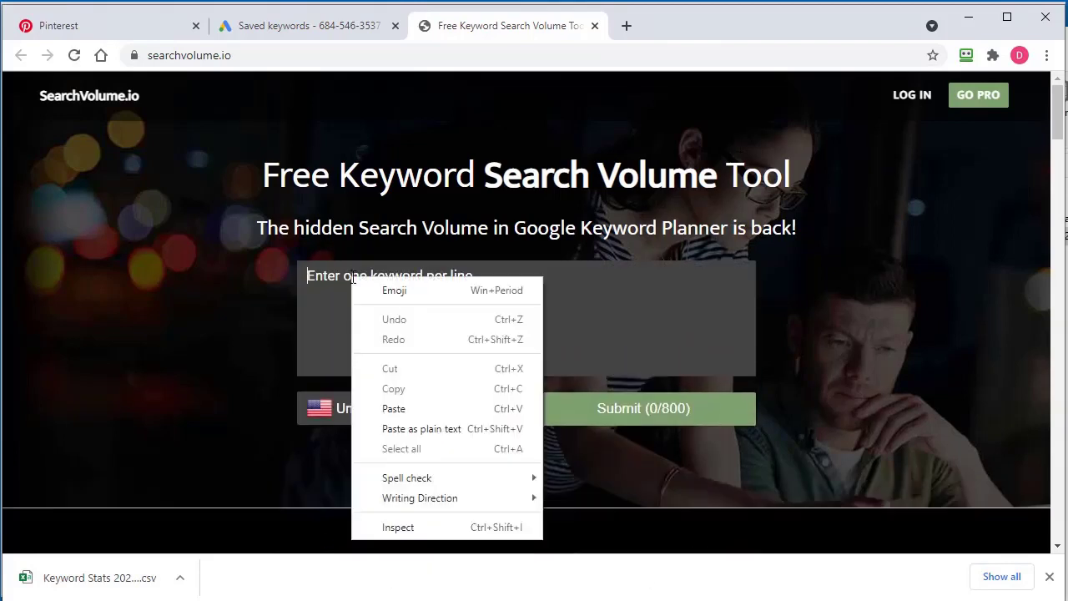
{"action": "left_click", "coordinate": [393, 408]}
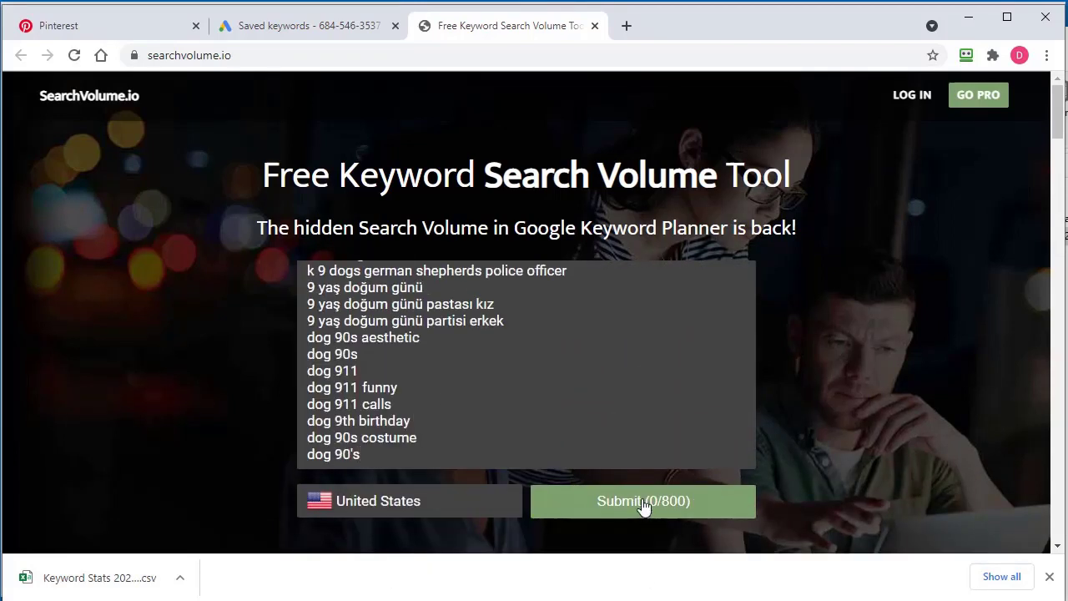
{"action": "scroll", "coordinate": [644, 506], "scroll_direction": "down", "scroll_amount": 1}
{"action": "left_click", "coordinate": [644, 431]}
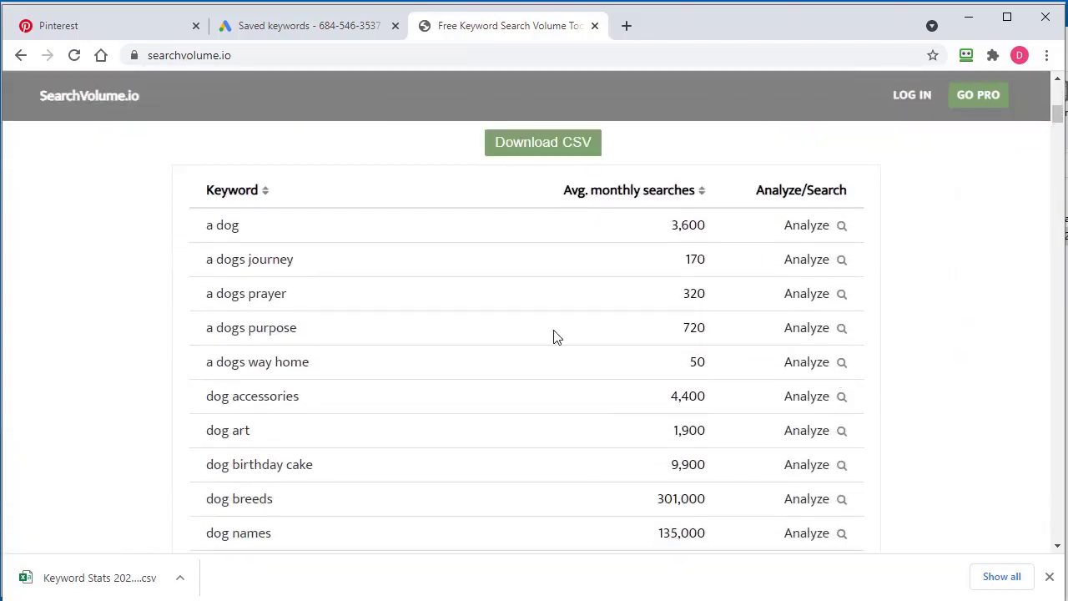
Download the SearchVolume.io results as export.csv into the Pin Inspector 2 folder
{"action": "left_click", "coordinate": [1050, 577]}
{"action": "left_click", "coordinate": [528, 144]}
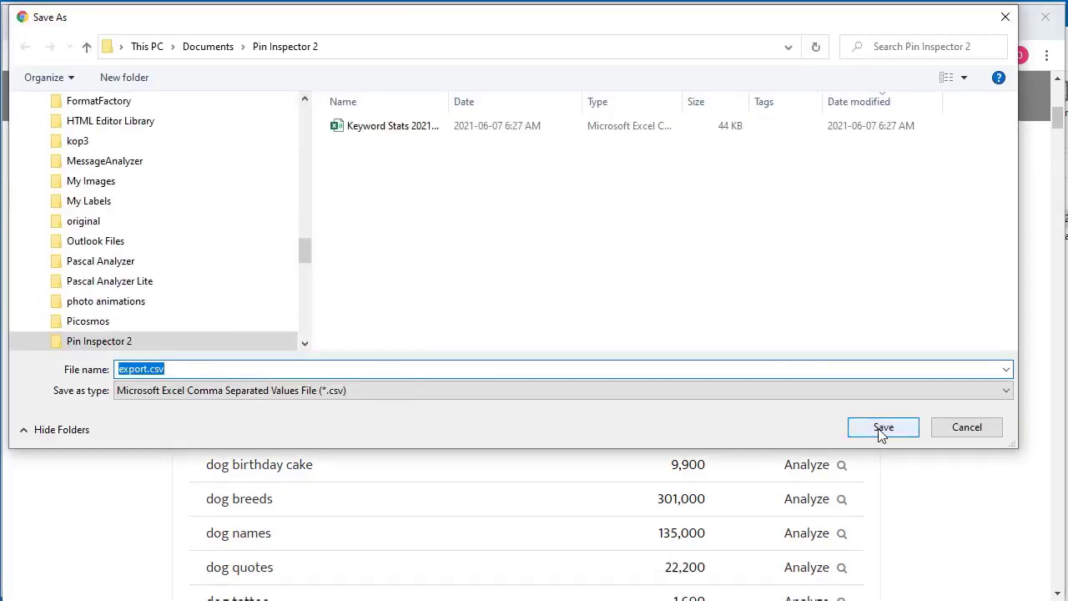
{"action": "left_click", "coordinate": [882, 429]}
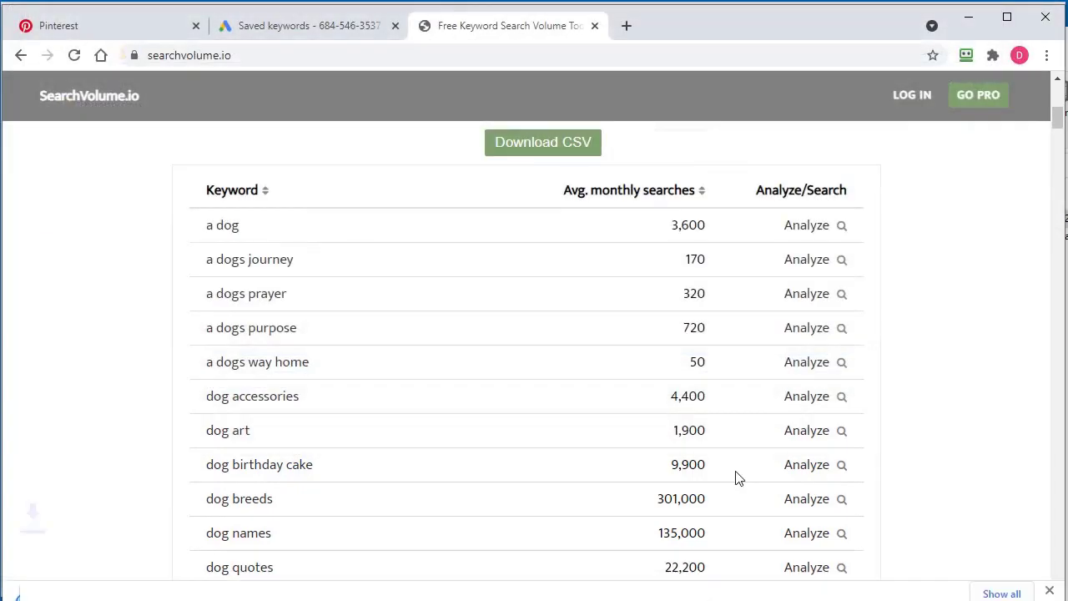
Return to Pin Inspector, open the working folder from the keyword search data dialog, and import export.csv into the program
{"action": "left_click", "coordinate": [965, 19]}
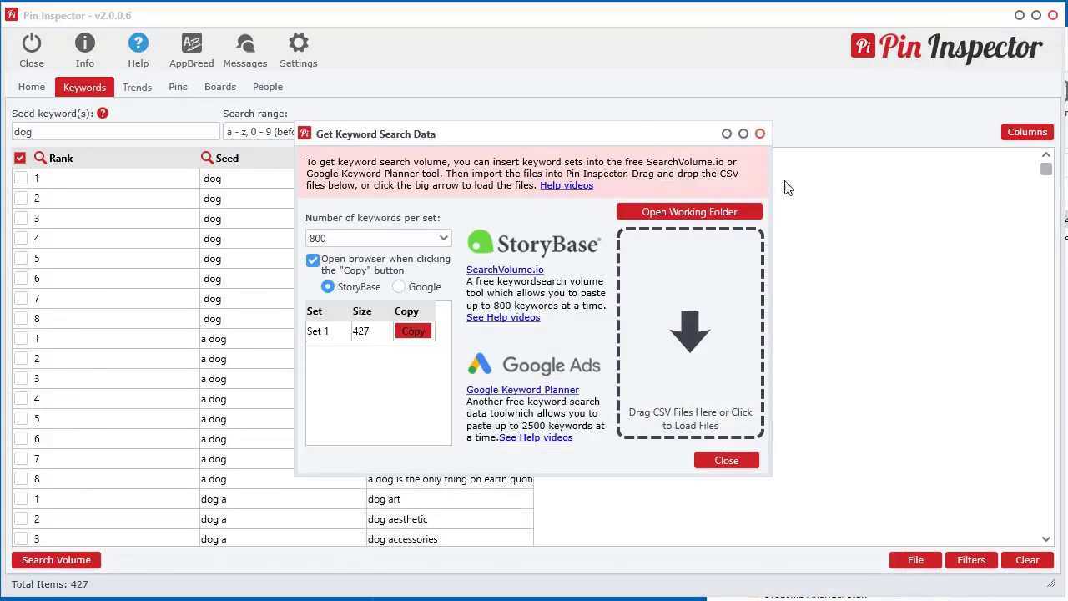
{"action": "left_click", "coordinate": [690, 211]}
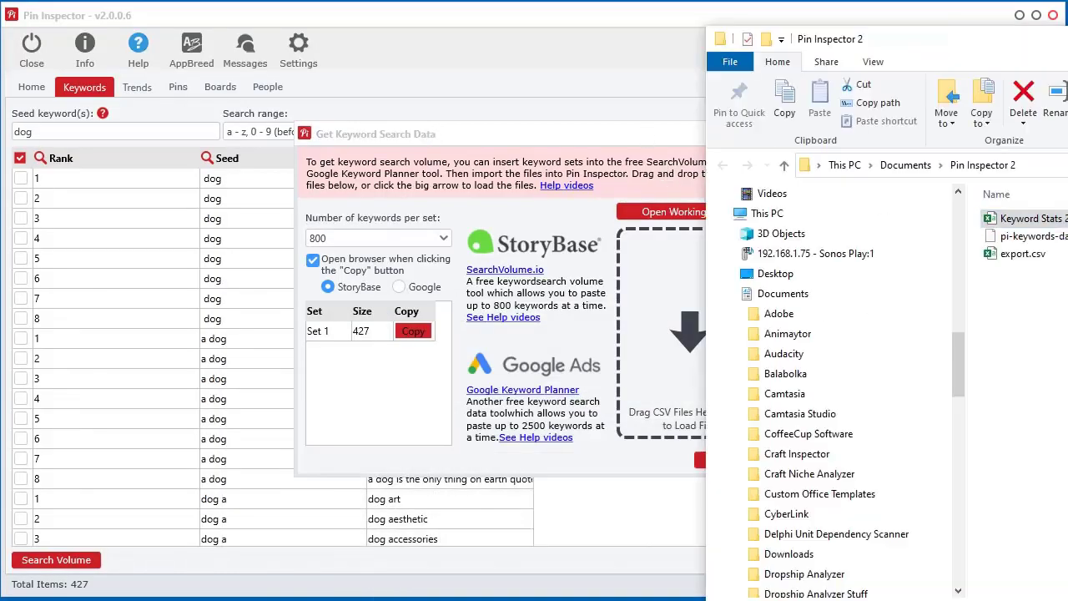
{"action": "left_click", "coordinate": [617, 138]}
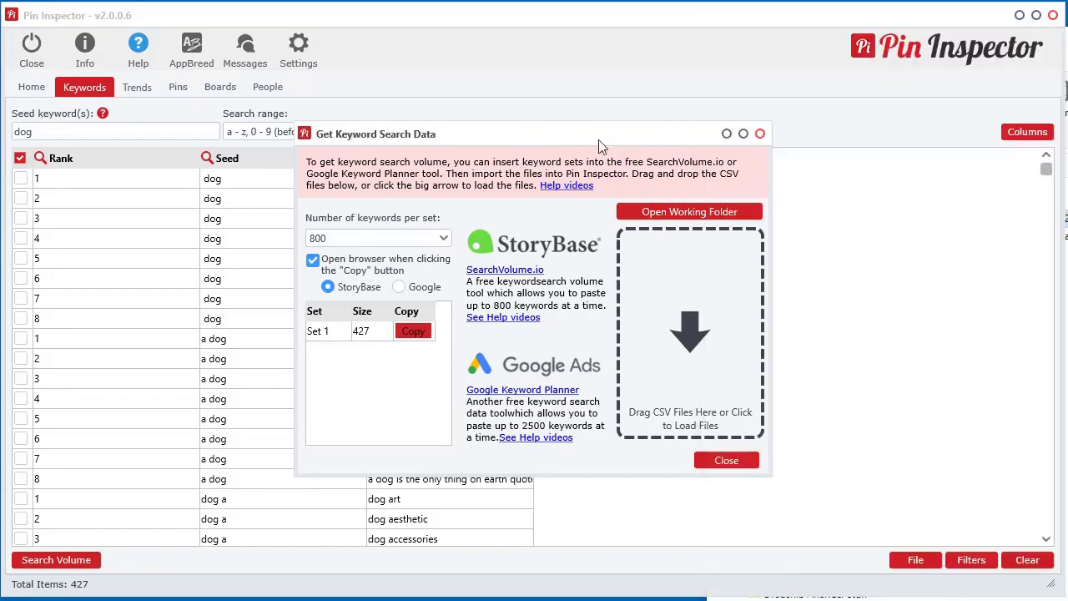
{"action": "left_click", "coordinate": [726, 461]}
{"action": "left_click", "coordinate": [1065, 251]}
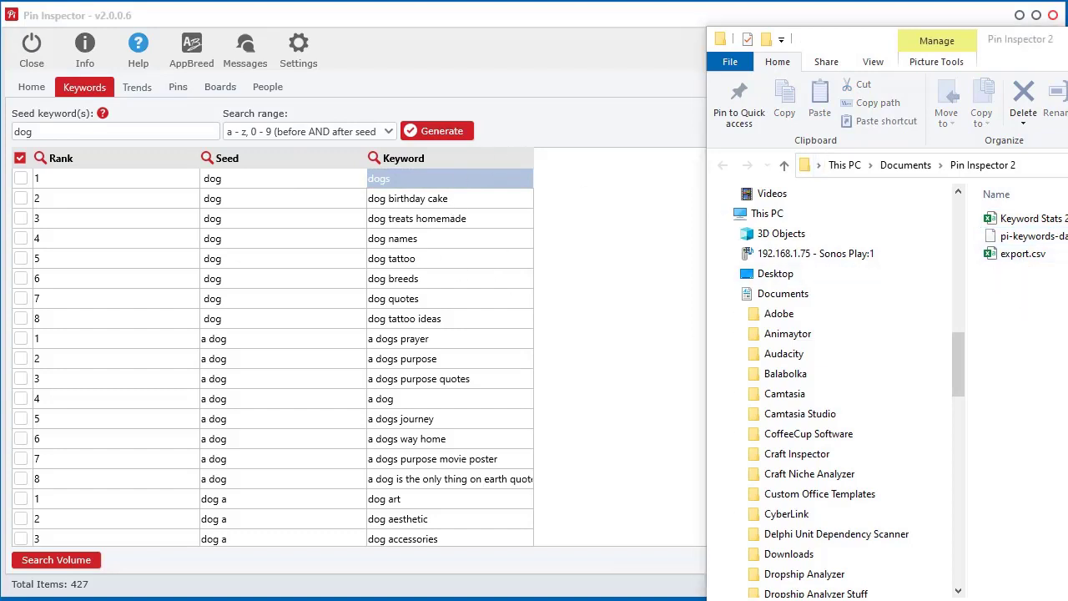
{"action": "left_click_drag", "start_coordinate": [1020, 254], "coordinate": [560, 307]}
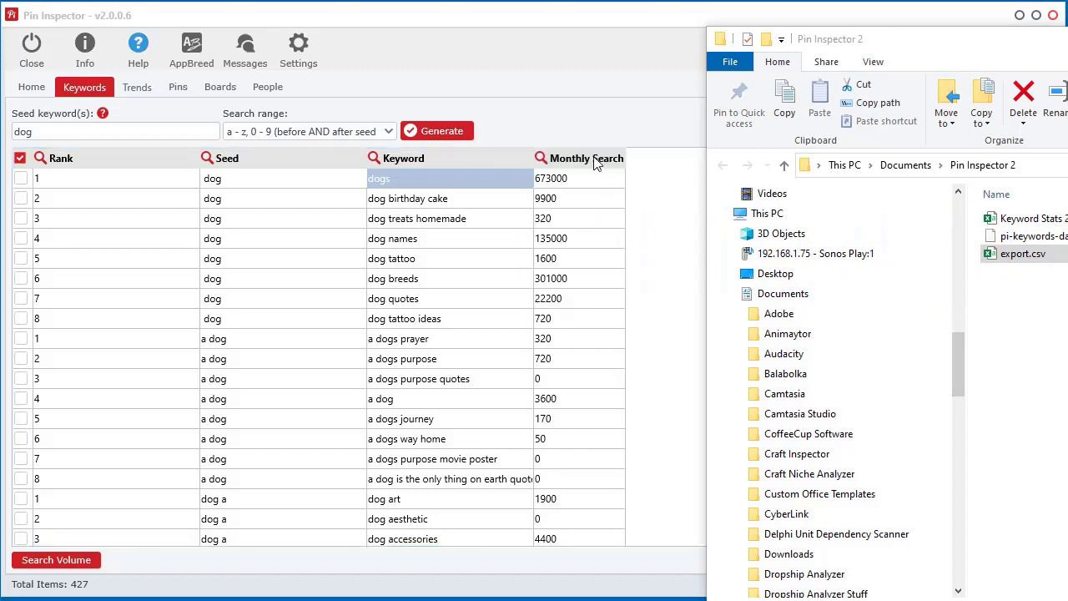
Bring the keyword table to the front, sort it by monthly searches in descending order, and widen that column to fit its heading
{"action": "left_click", "coordinate": [672, 398]}
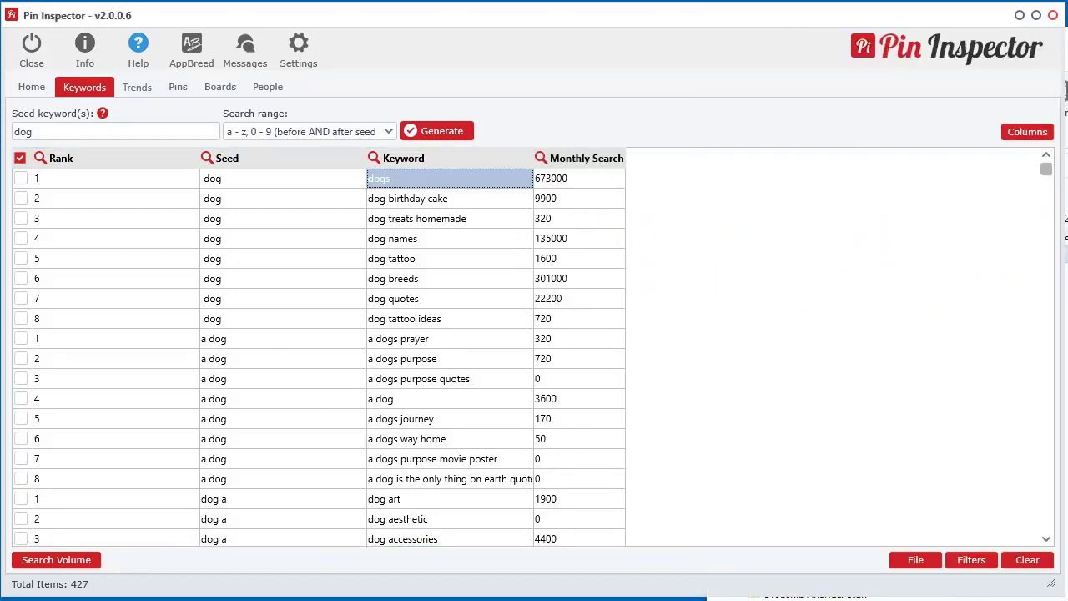
{"action": "left_click_drag", "start_coordinate": [1064, 267], "coordinate": [715, 367]}
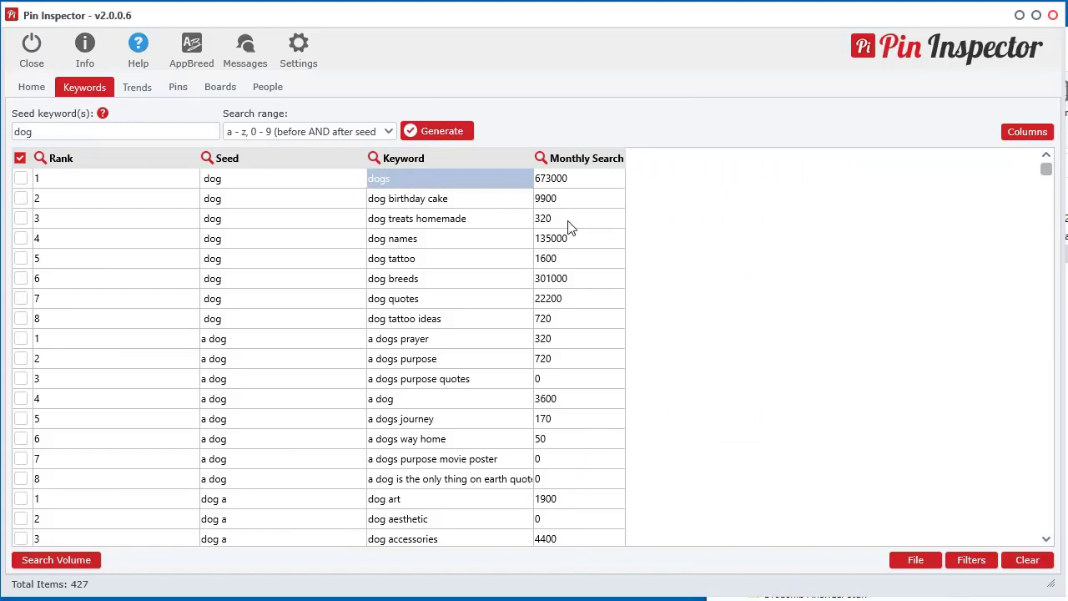
{"action": "left_click", "coordinate": [552, 163]}
{"action": "left_click", "coordinate": [566, 167]}
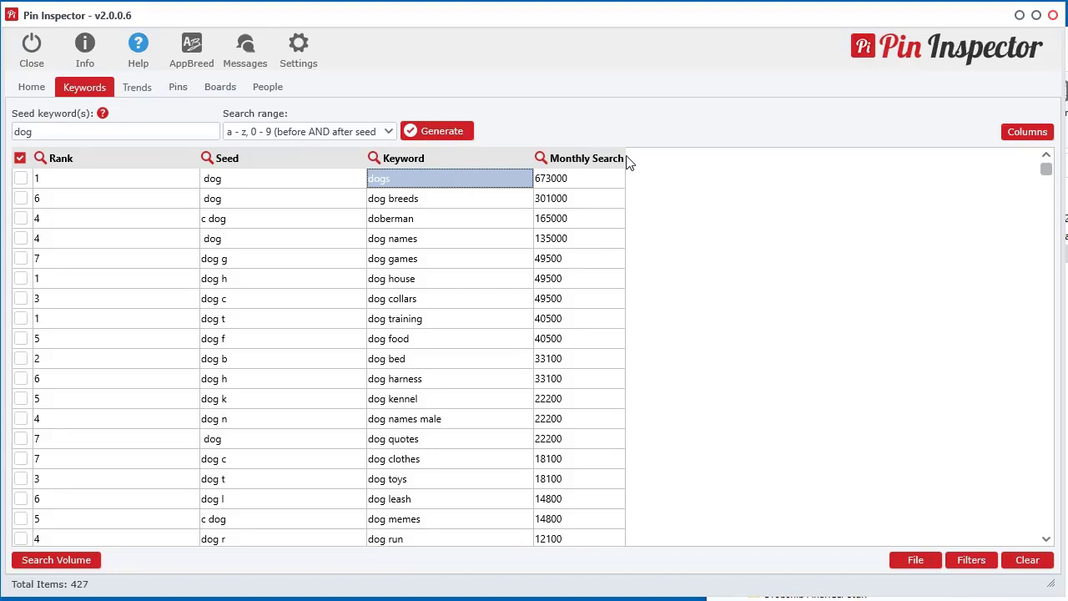
{"action": "left_click_drag", "start_coordinate": [628, 163], "coordinate": [643, 159]}
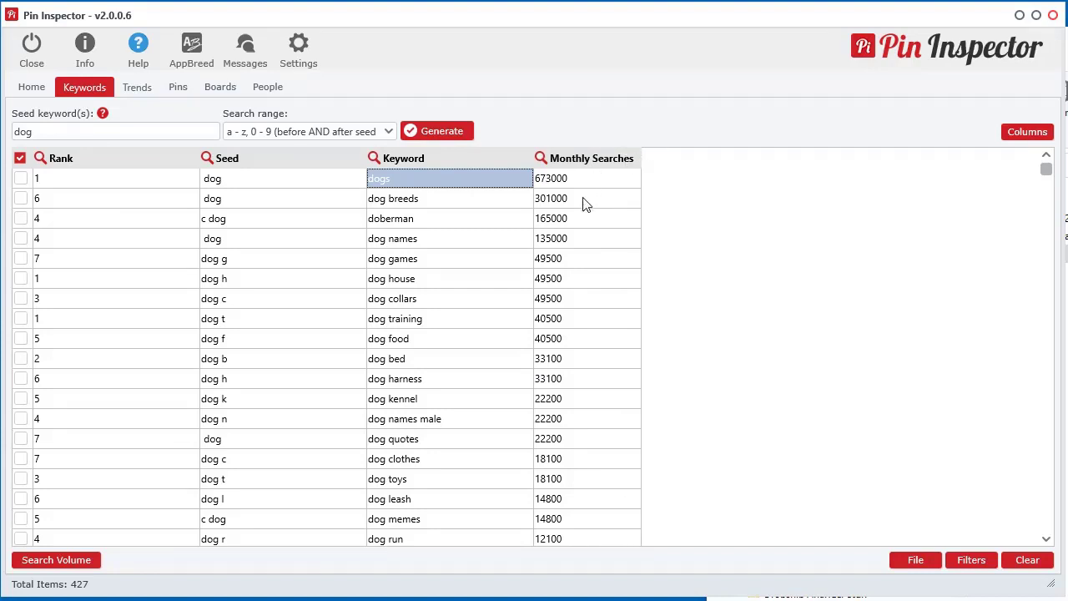
Reopen the keyword search data dialog to review its search volume sources and import area, and close it
{"action": "right_click", "coordinate": [561, 237]}
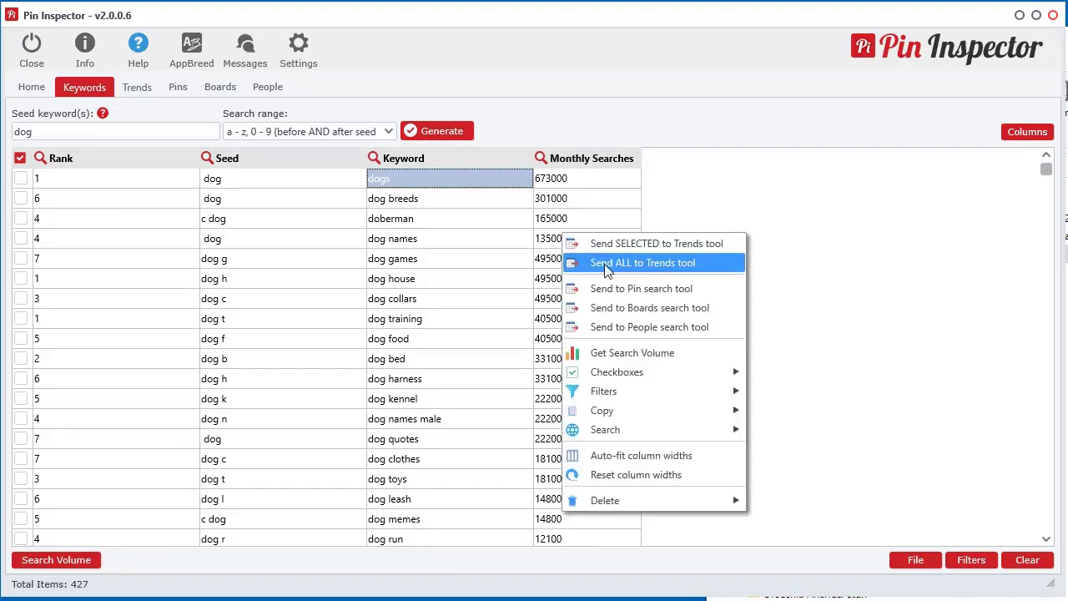
{"action": "left_click", "coordinate": [619, 353]}
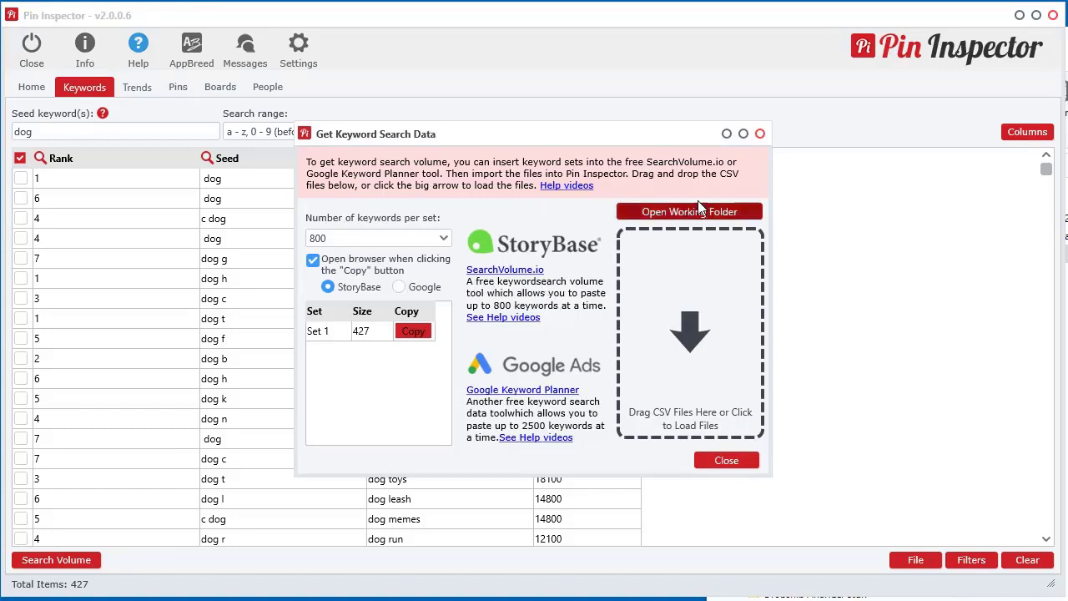
{"action": "left_click", "coordinate": [761, 135]}
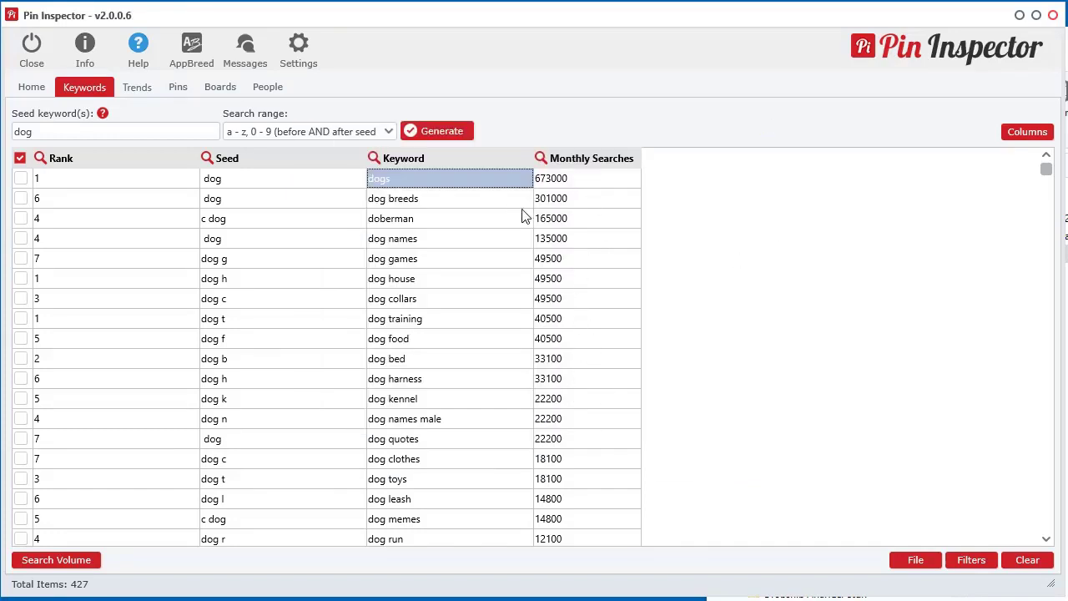
Import the Keyword Stats file from the Pin Inspector 2 folder into the keyword table and bring the program to the front
{"action": "left_click_drag", "start_coordinate": [978, 251], "coordinate": [651, 305]}
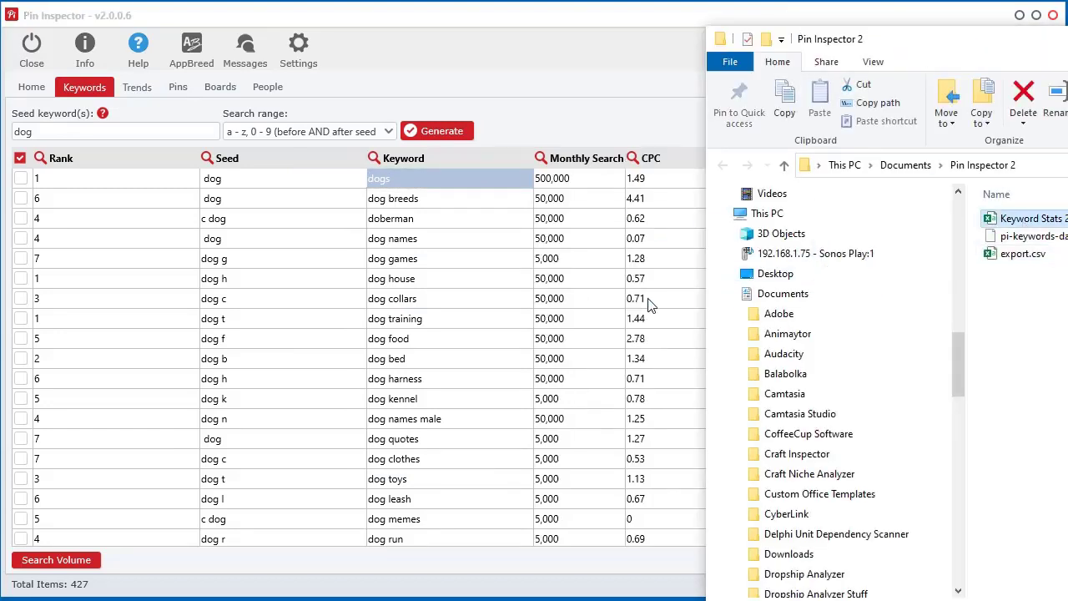
{"action": "left_click", "coordinate": [617, 75]}
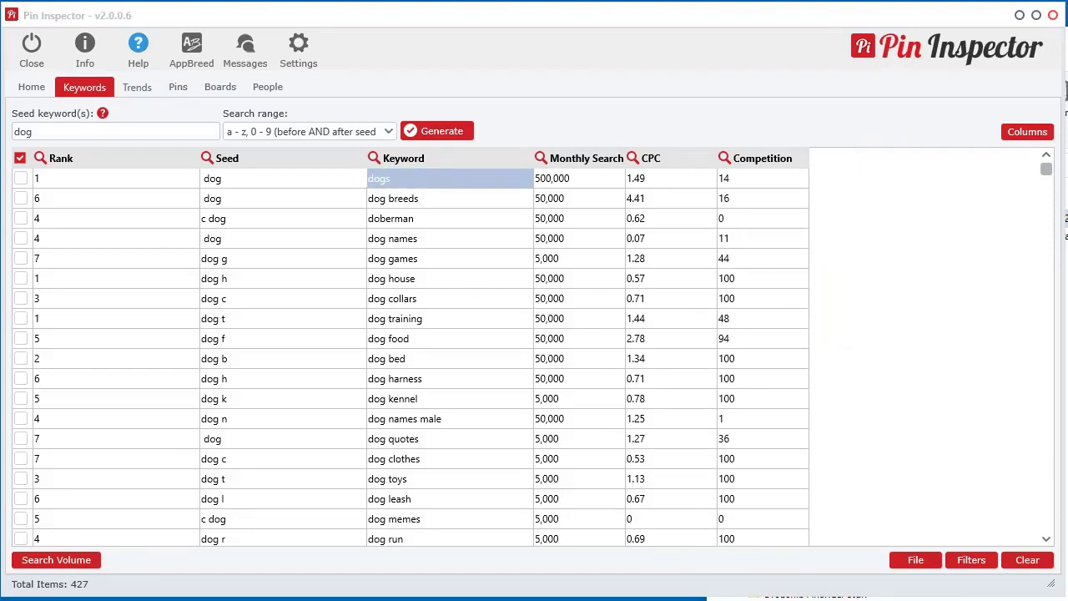
{"action": "key", "text": "alt+Tab"}
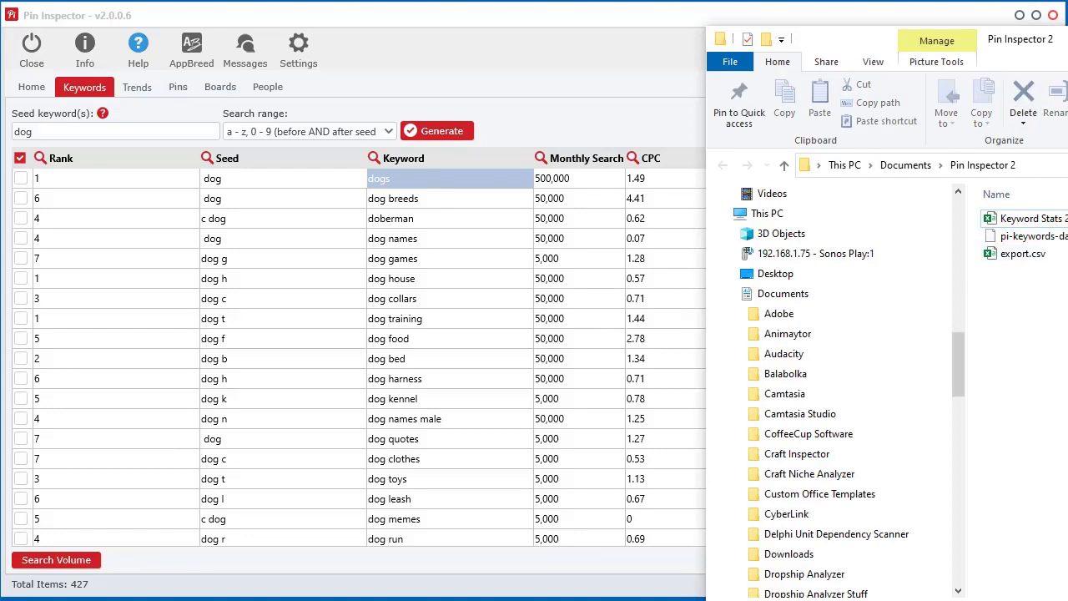
{"action": "left_click", "coordinate": [643, 17]}
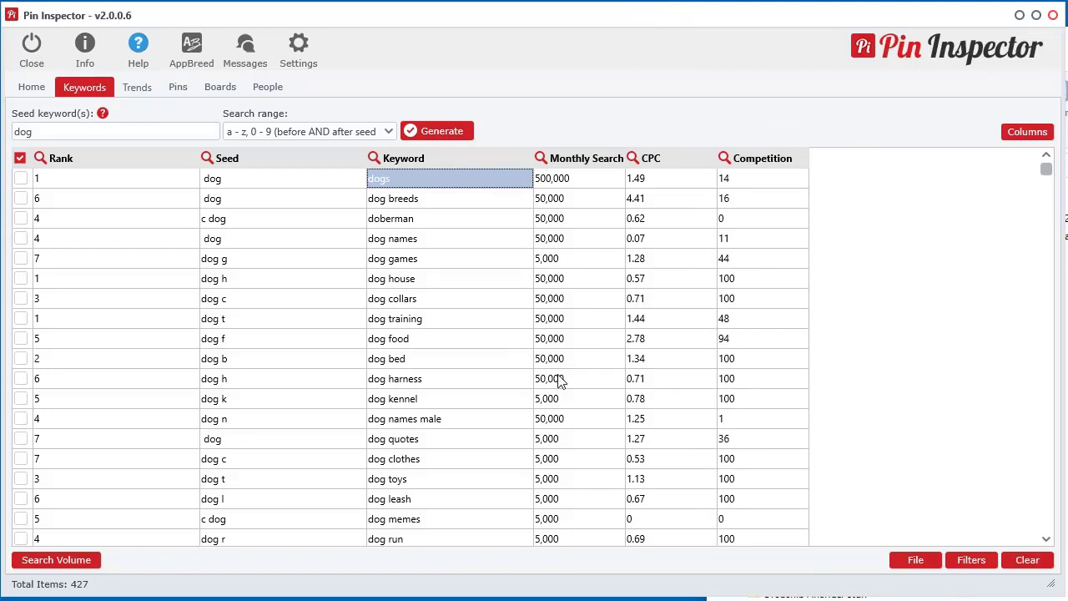
Examine the imported monthly searches, CPC and competition values in the keyword table
{"action": "scroll", "coordinate": [551, 400], "scroll_direction": "down", "scroll_amount": 2}
{"action": "scroll", "coordinate": [544, 417], "scroll_direction": "up", "scroll_amount": 2}
{"action": "left_click", "coordinate": [640, 280]}
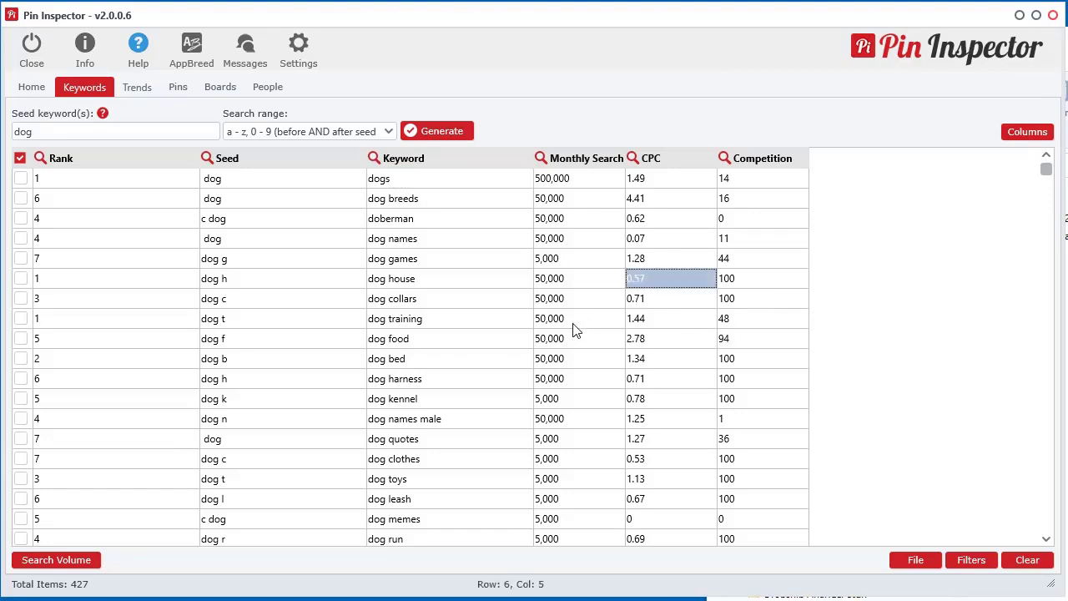
{"action": "mouse_move", "coordinate": [1046, 170]}
{"action": "left_mouse_down"}
{"action": "mouse_move", "coordinate": [1041, 542]}
{"action": "mouse_move", "coordinate": [1045, 169]}
{"action": "left_mouse_up"}
{"action": "left_click", "coordinate": [590, 180]}
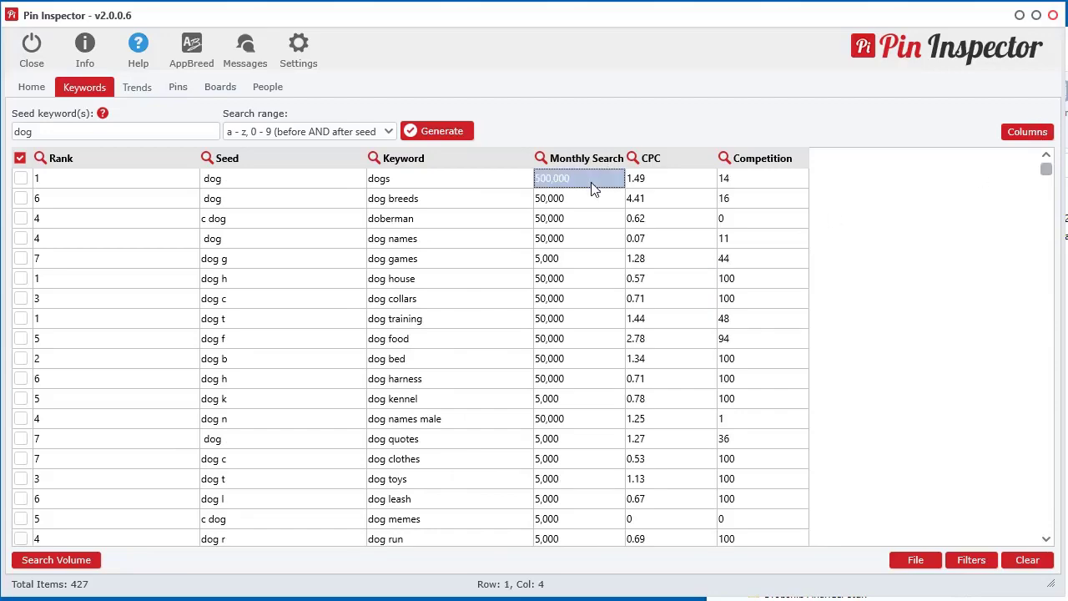